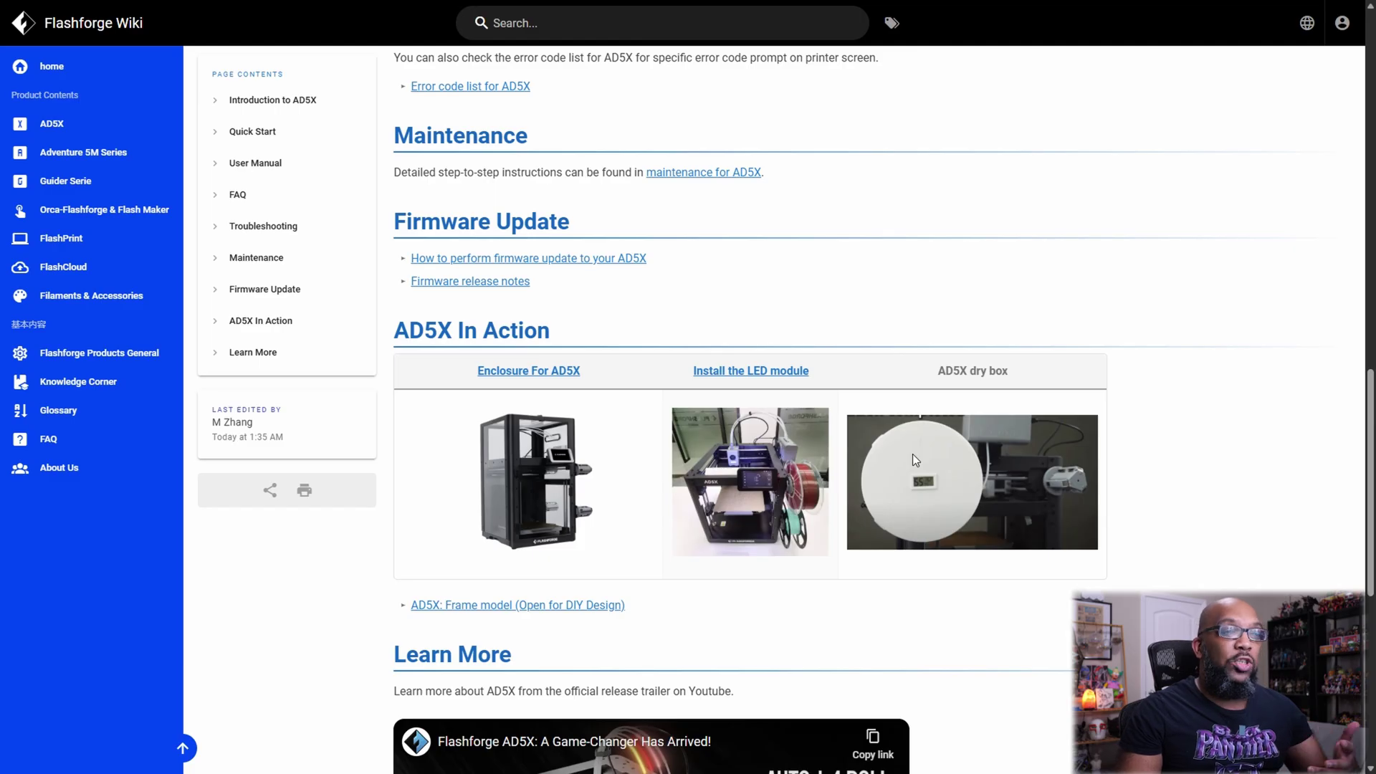
Open the 'AD5X: Frame model (Open for DIY Design)' page from further down the AD5X wiki page
scroll(931, 481, down, 1)
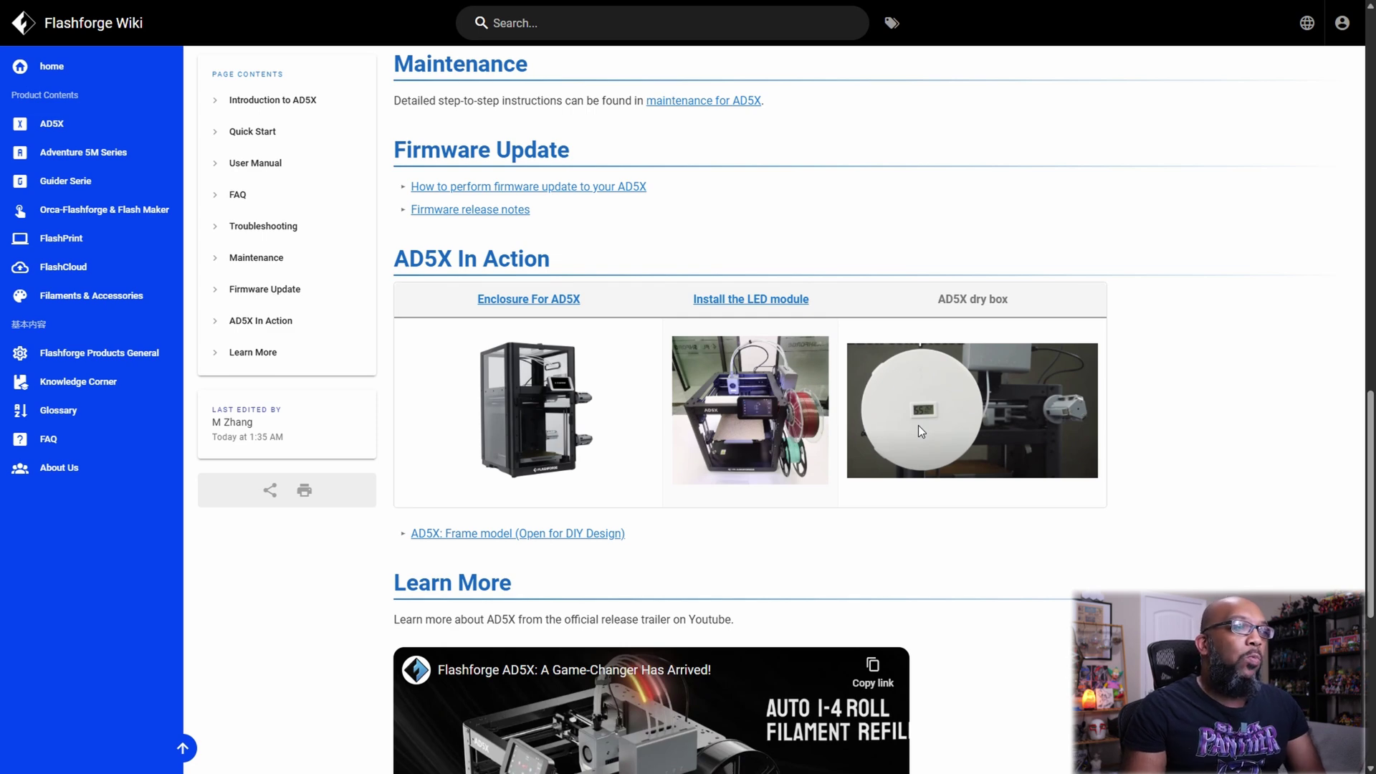
click(601, 535)
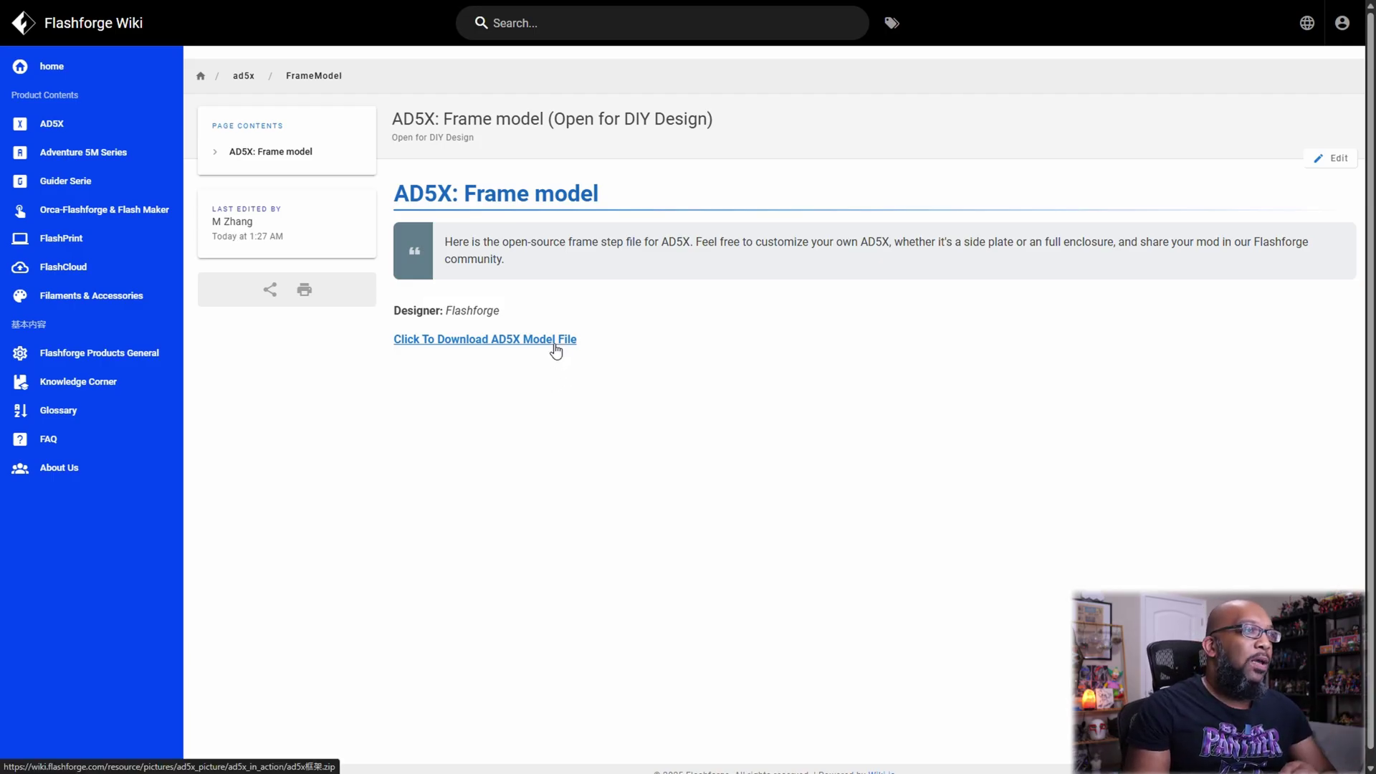
Go back to the AD5X wiki page at its AD5X In Action section
key(alt+Left)
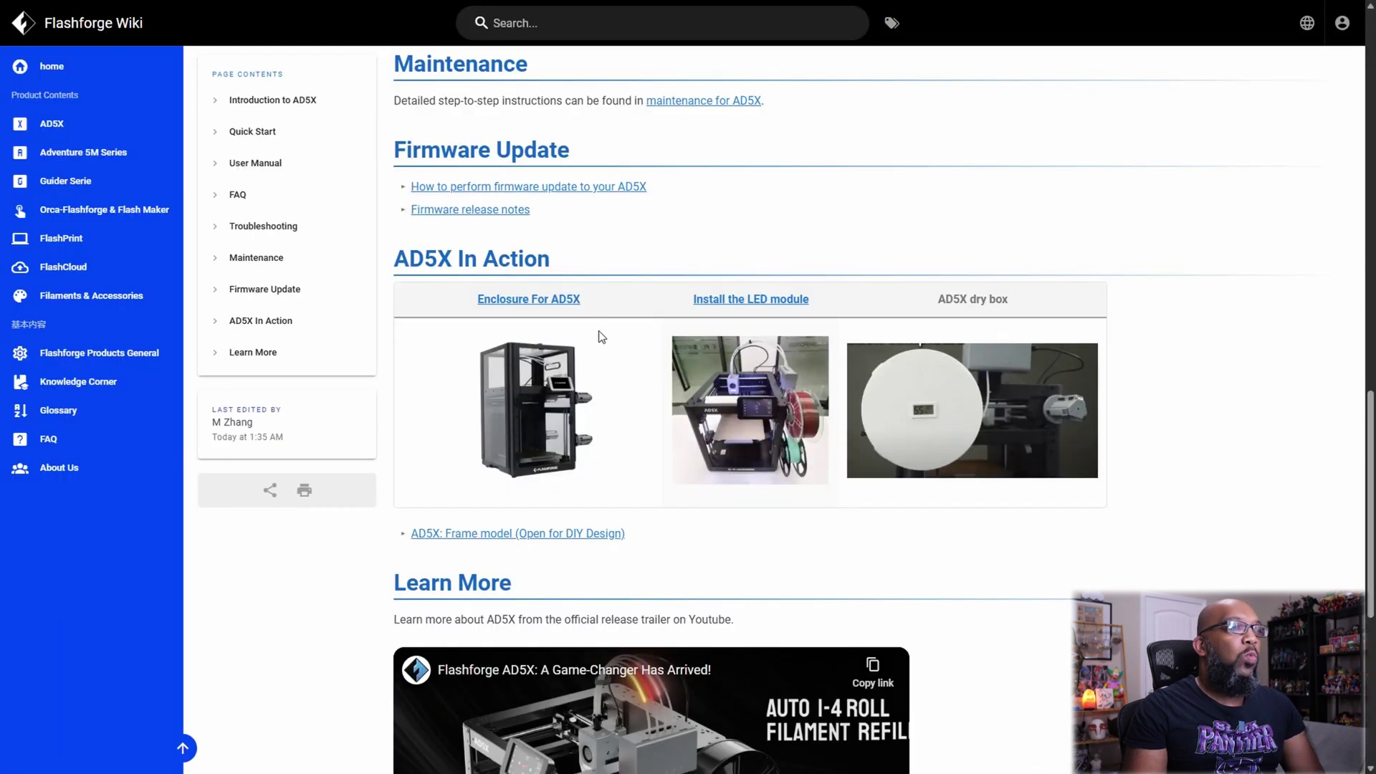
Open Enclosure For AD5X, then its printed-parts files page, and scroll to the Alice Enclosure downloads
click(536, 301)
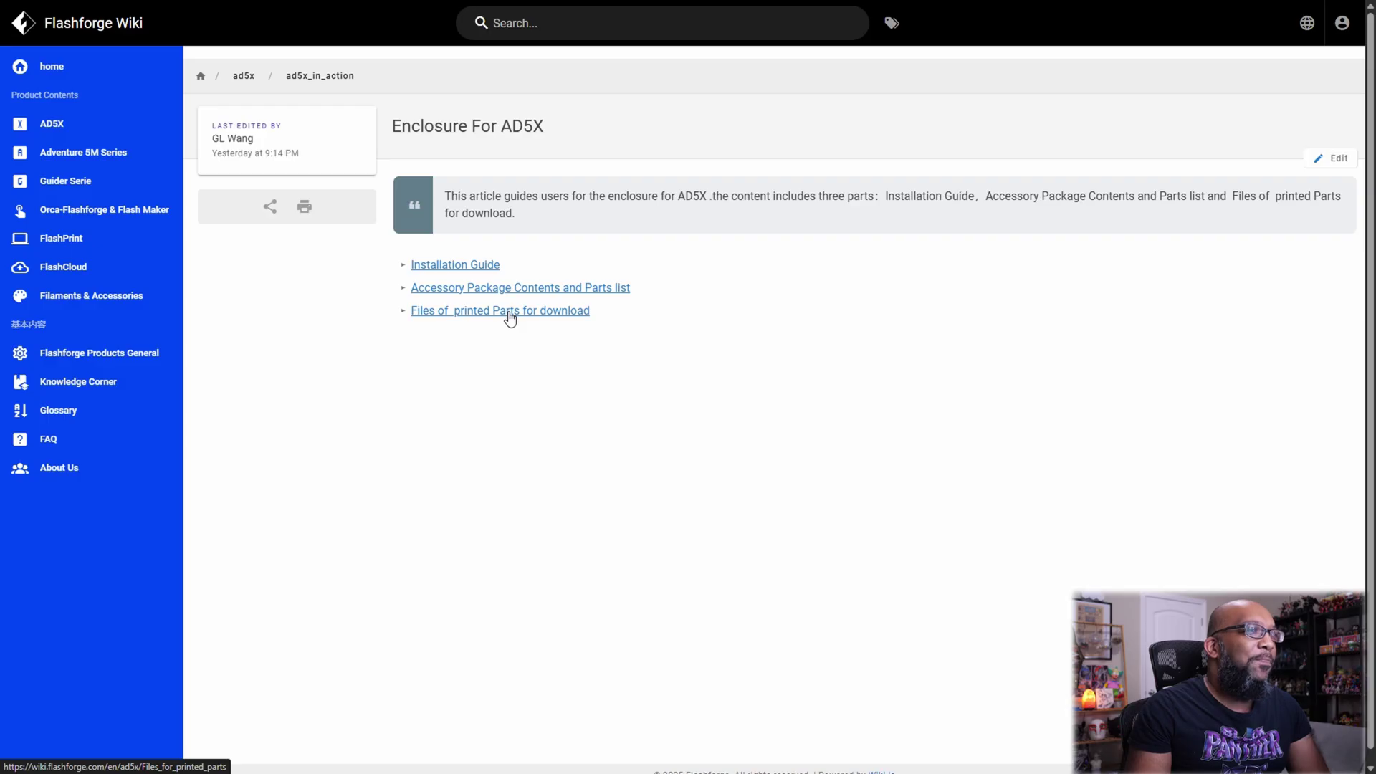
click(510, 315)
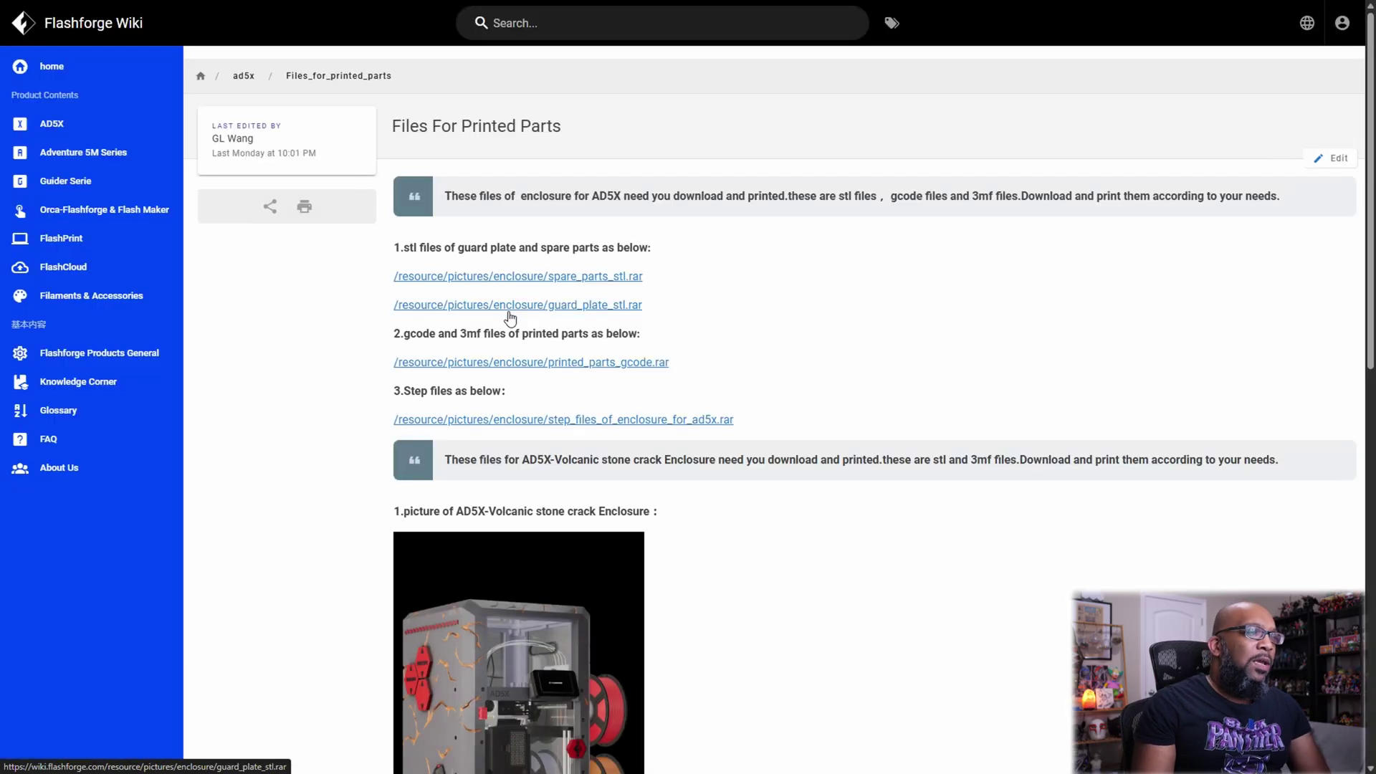
scroll(528, 331, down, 3)
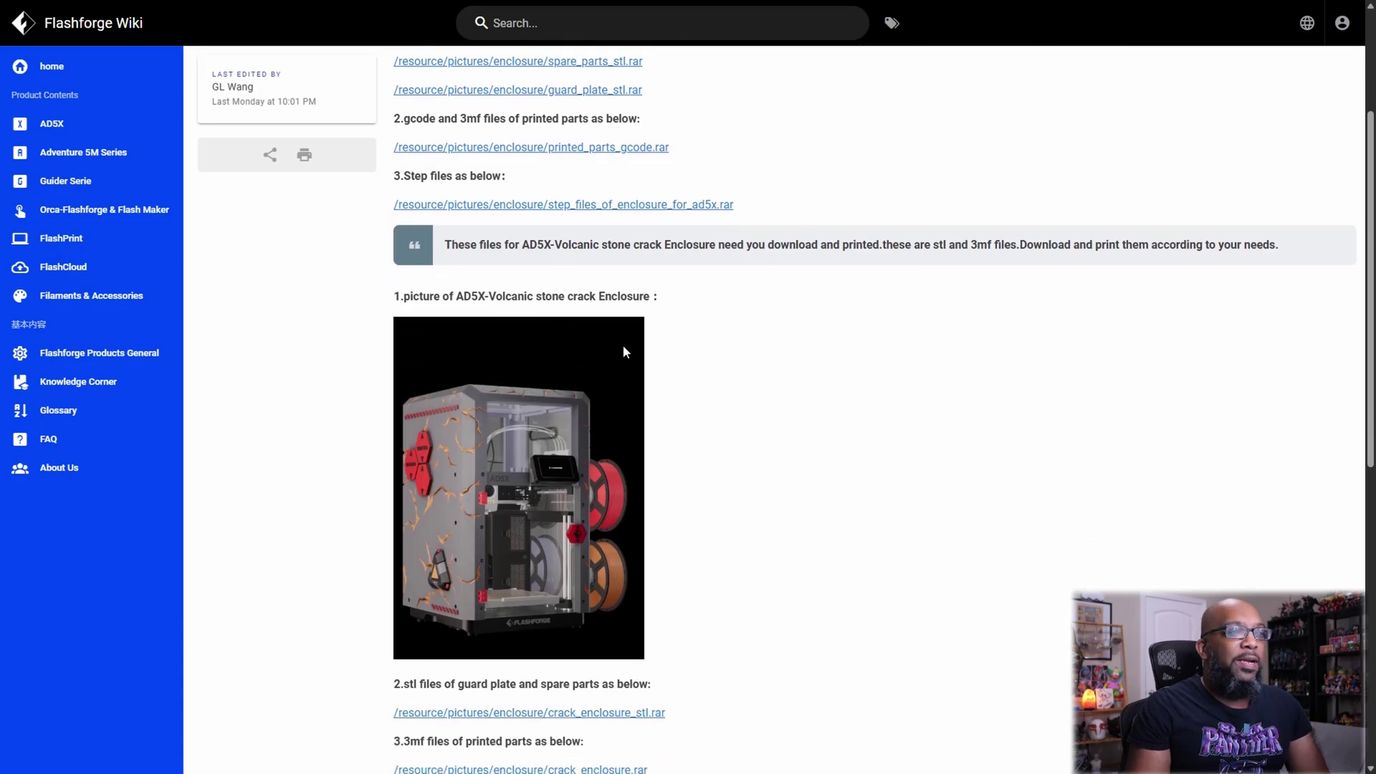
scroll(645, 344, down, 2)
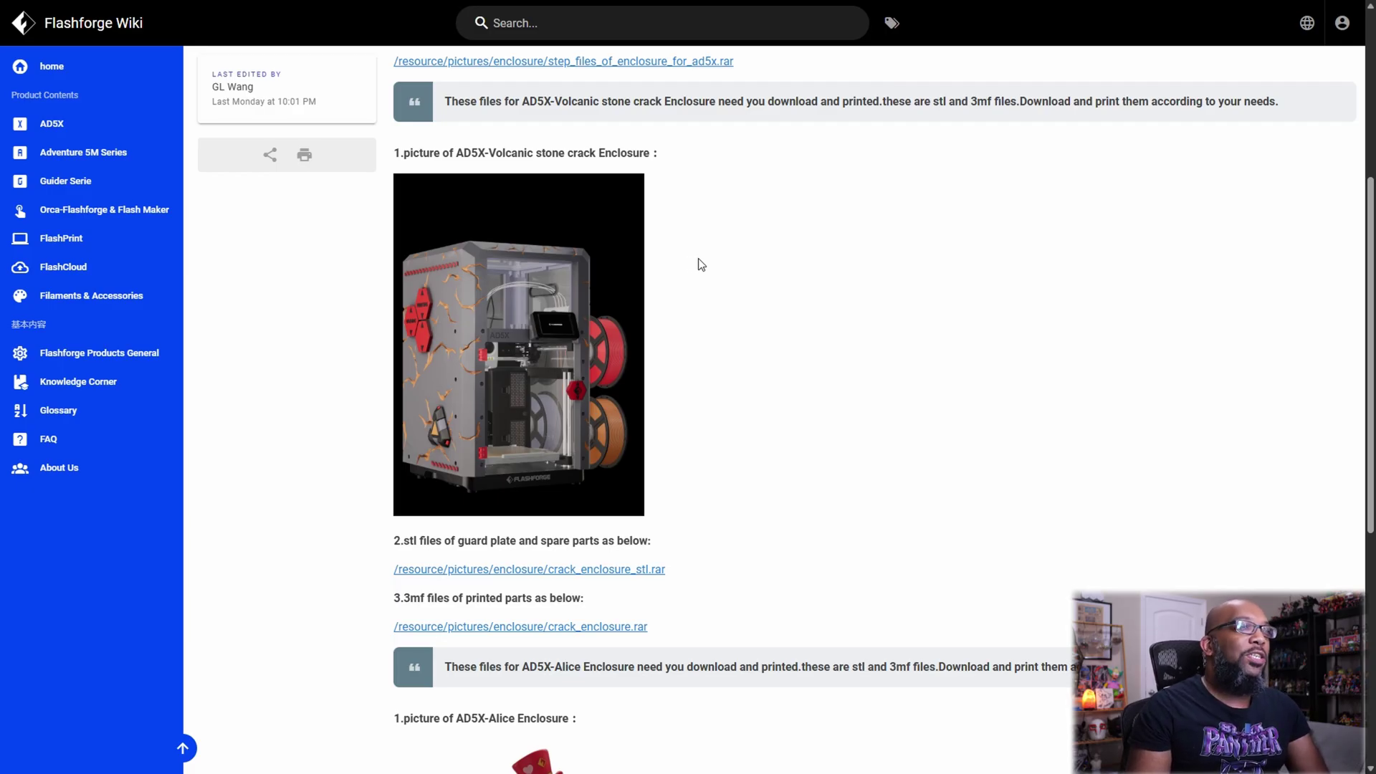
scroll(736, 372, down, 1)
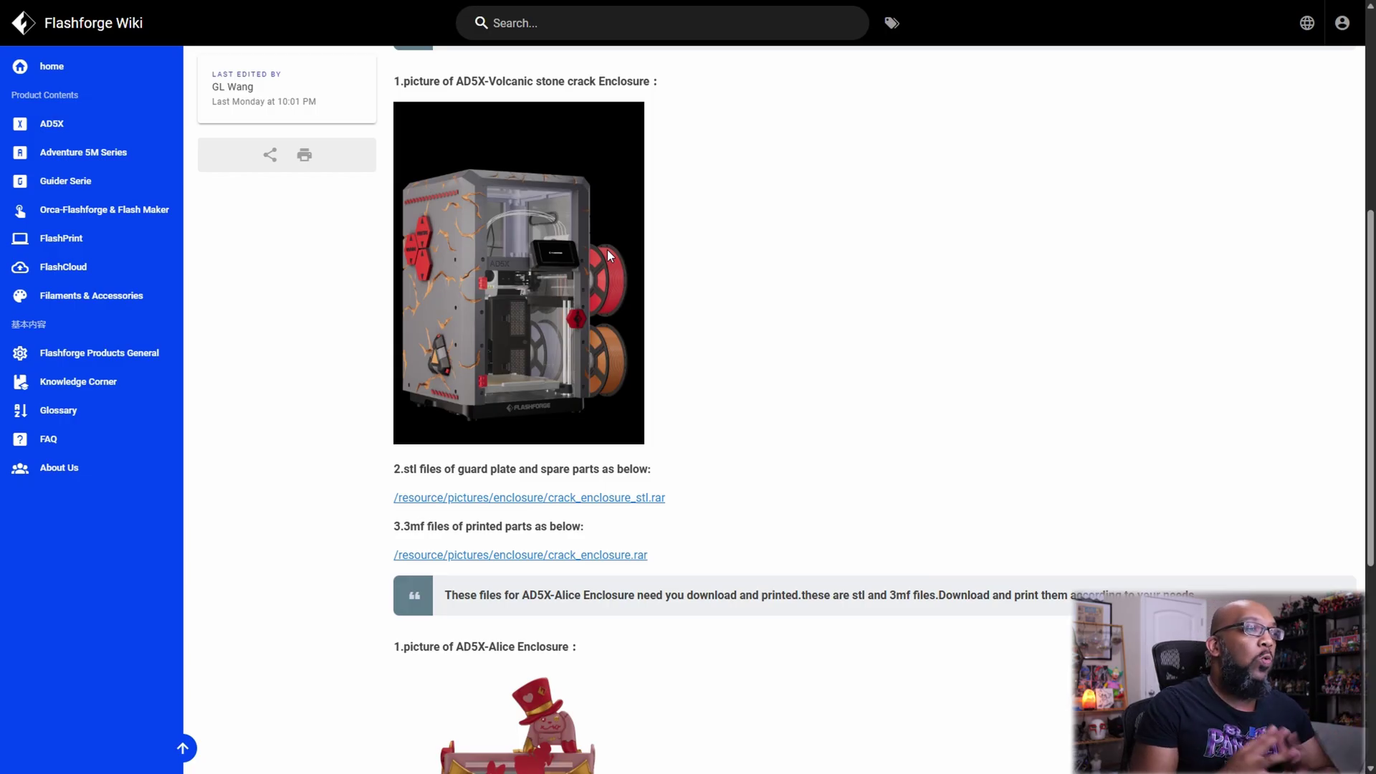
scroll(682, 287, down, 6)
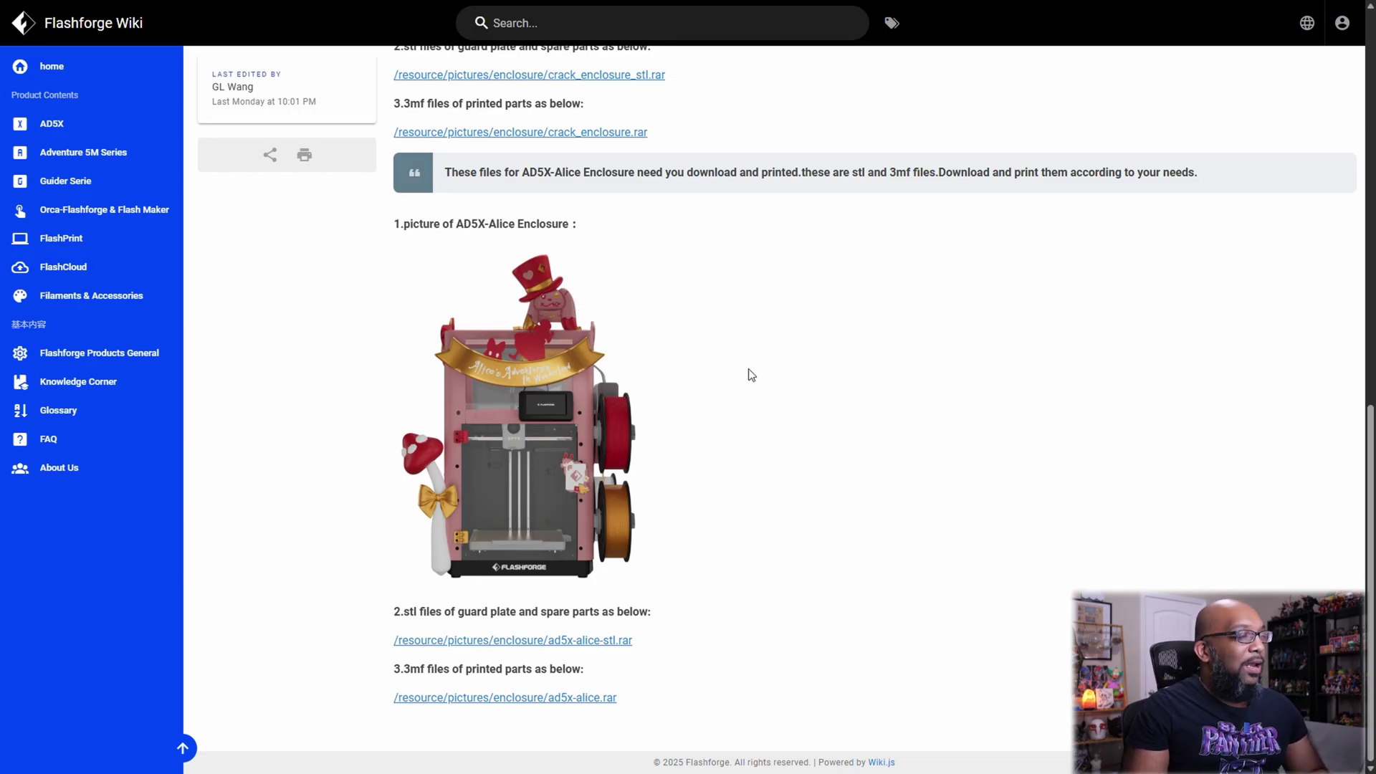
Bring up the Crack Enclosure project and look over its many build plates
key(alt+Tab)
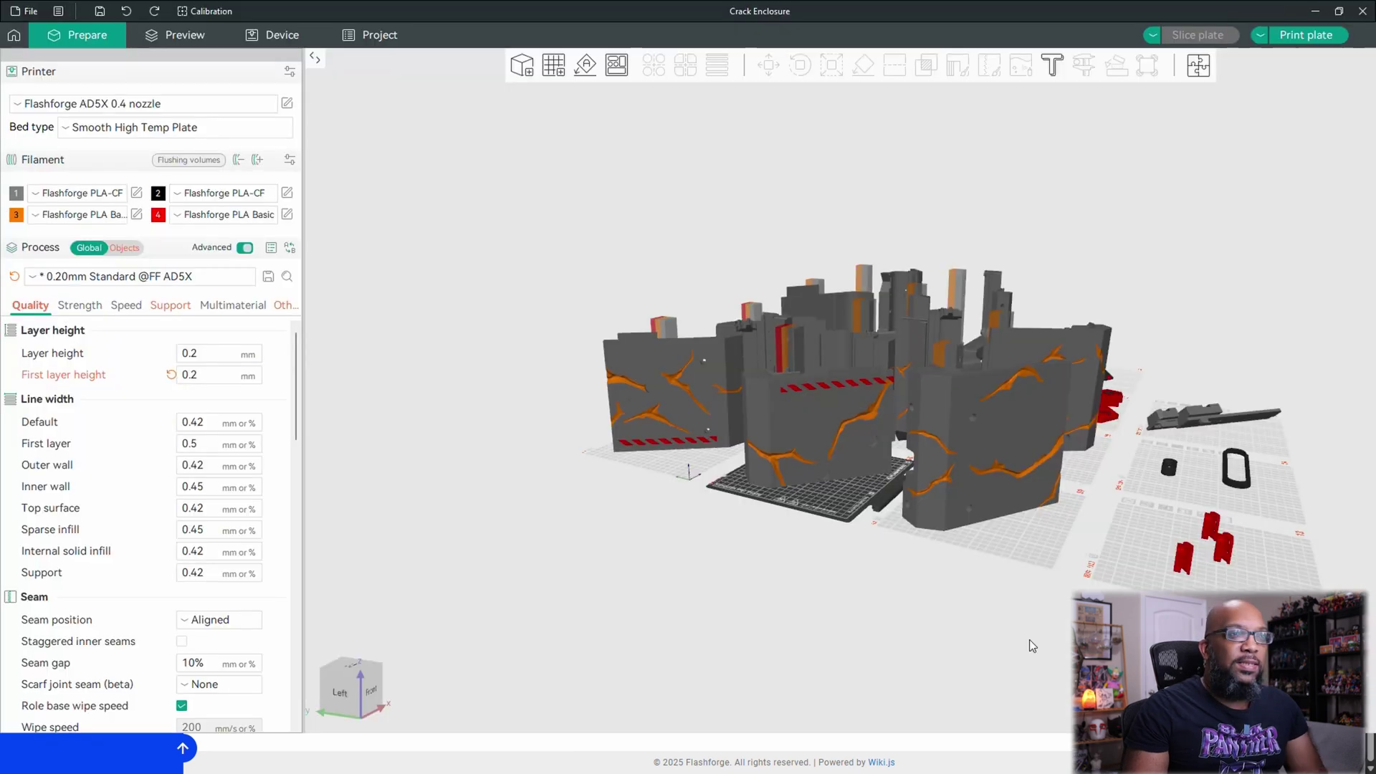
drag(1030, 641, 975, 649)
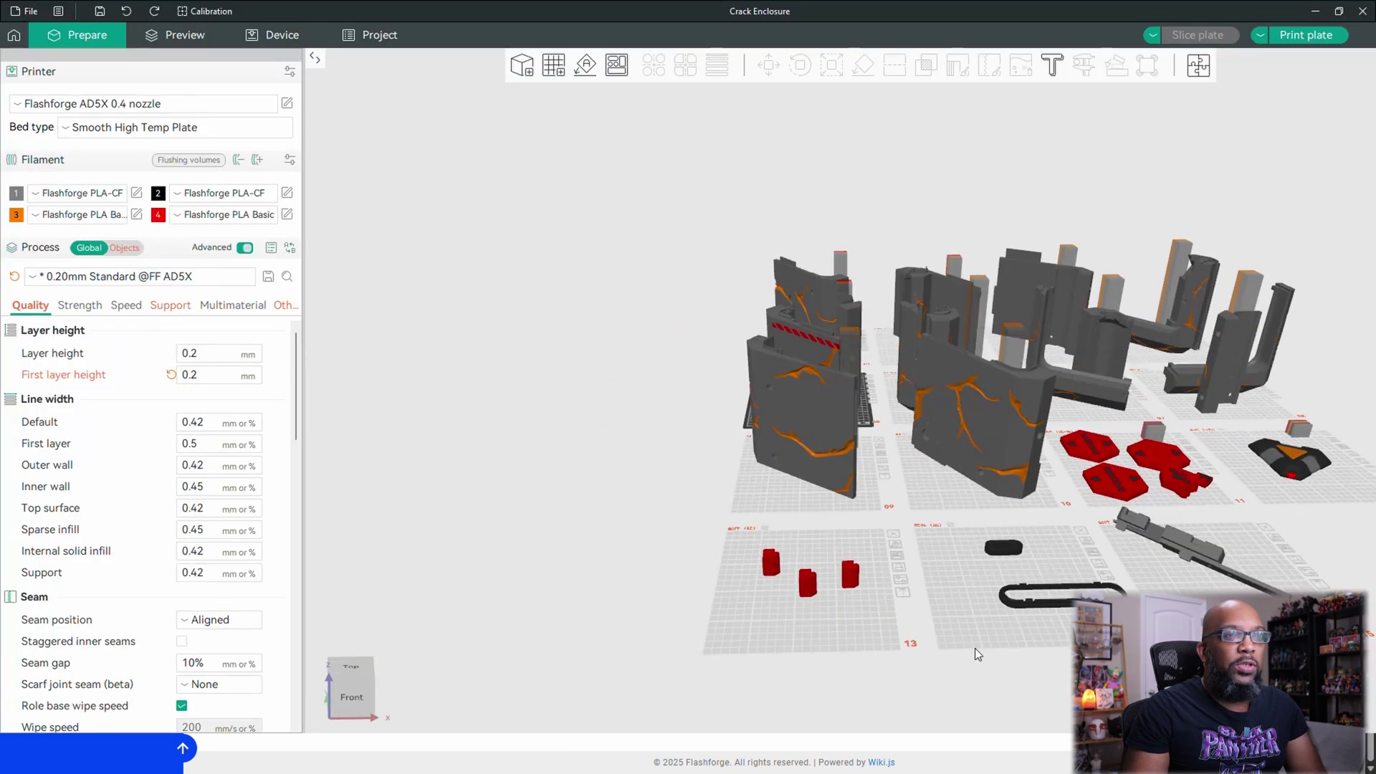
scroll(968, 660, up, 3)
scroll(1018, 566, up, 3)
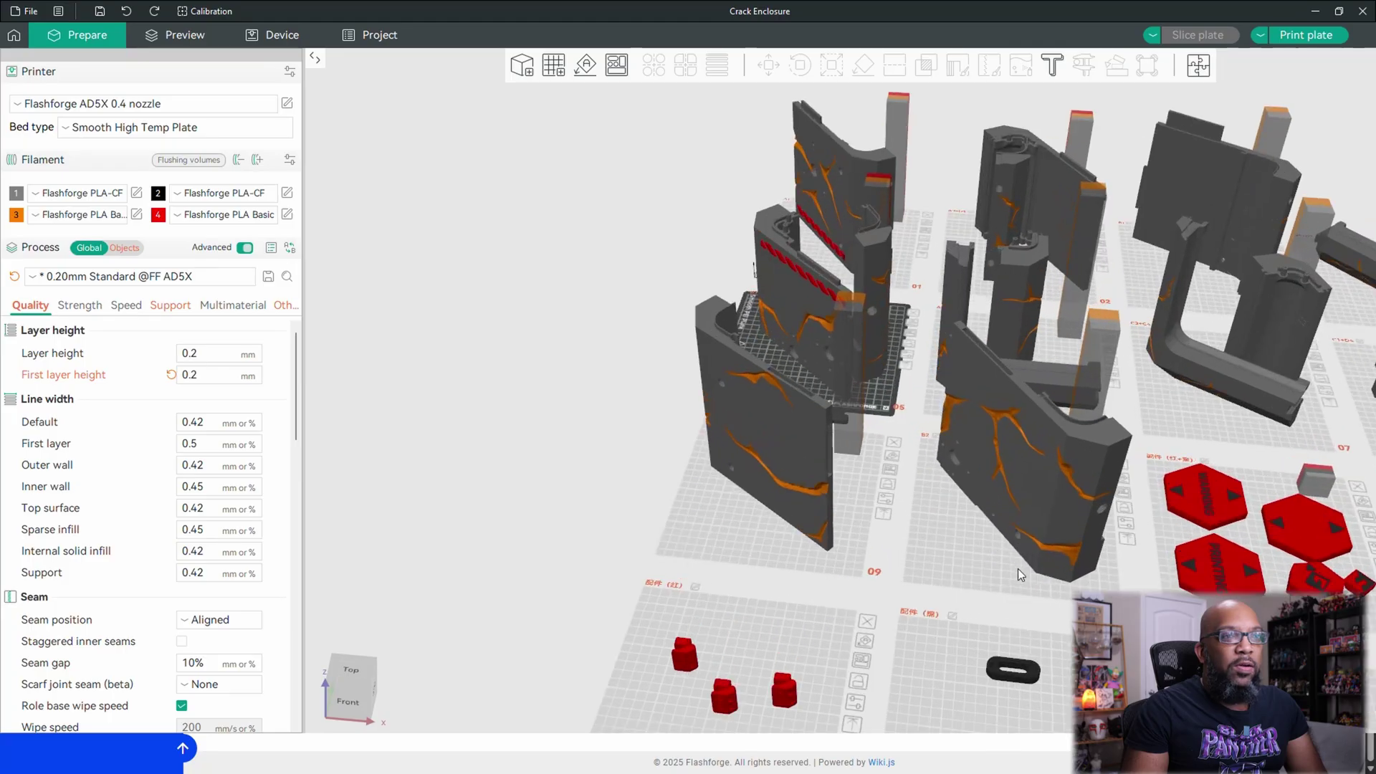
drag(1018, 569, 547, 653)
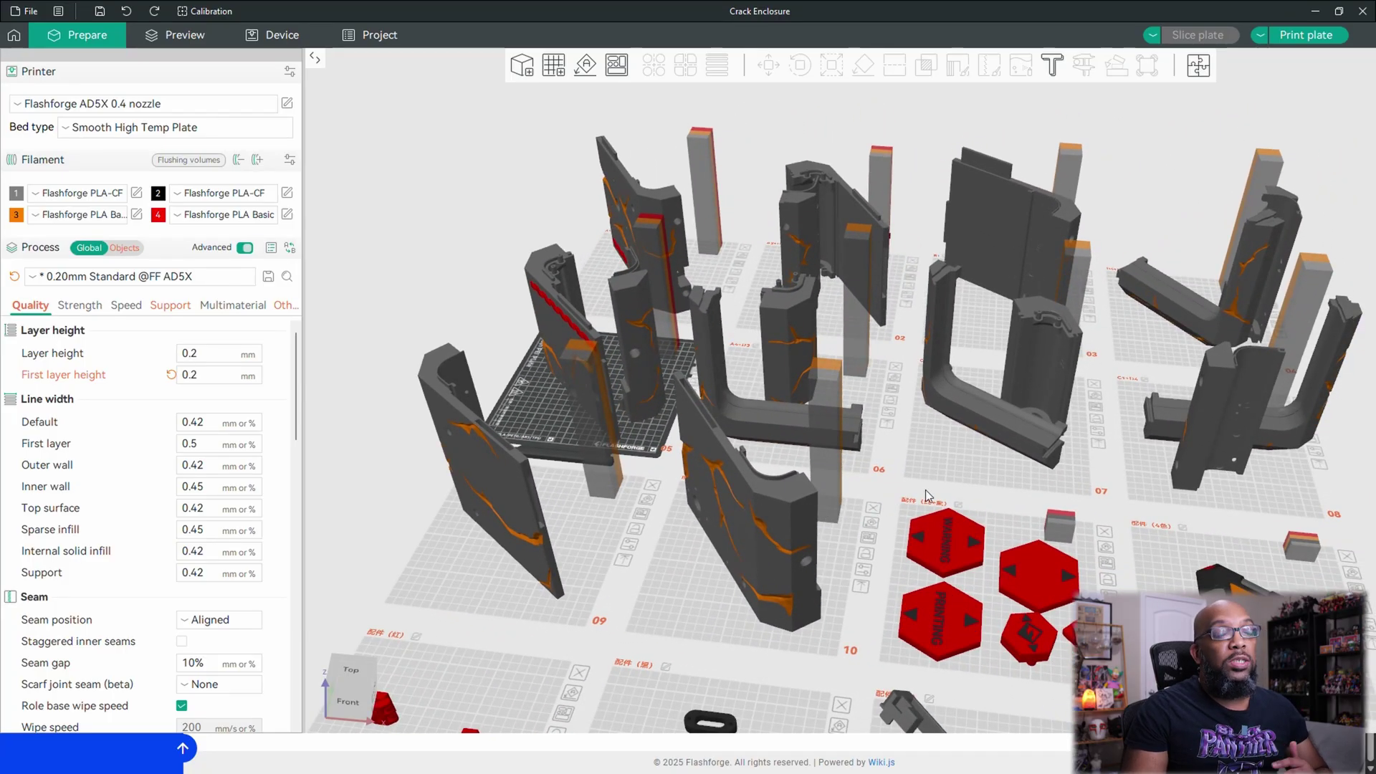
drag(896, 458, 949, 459)
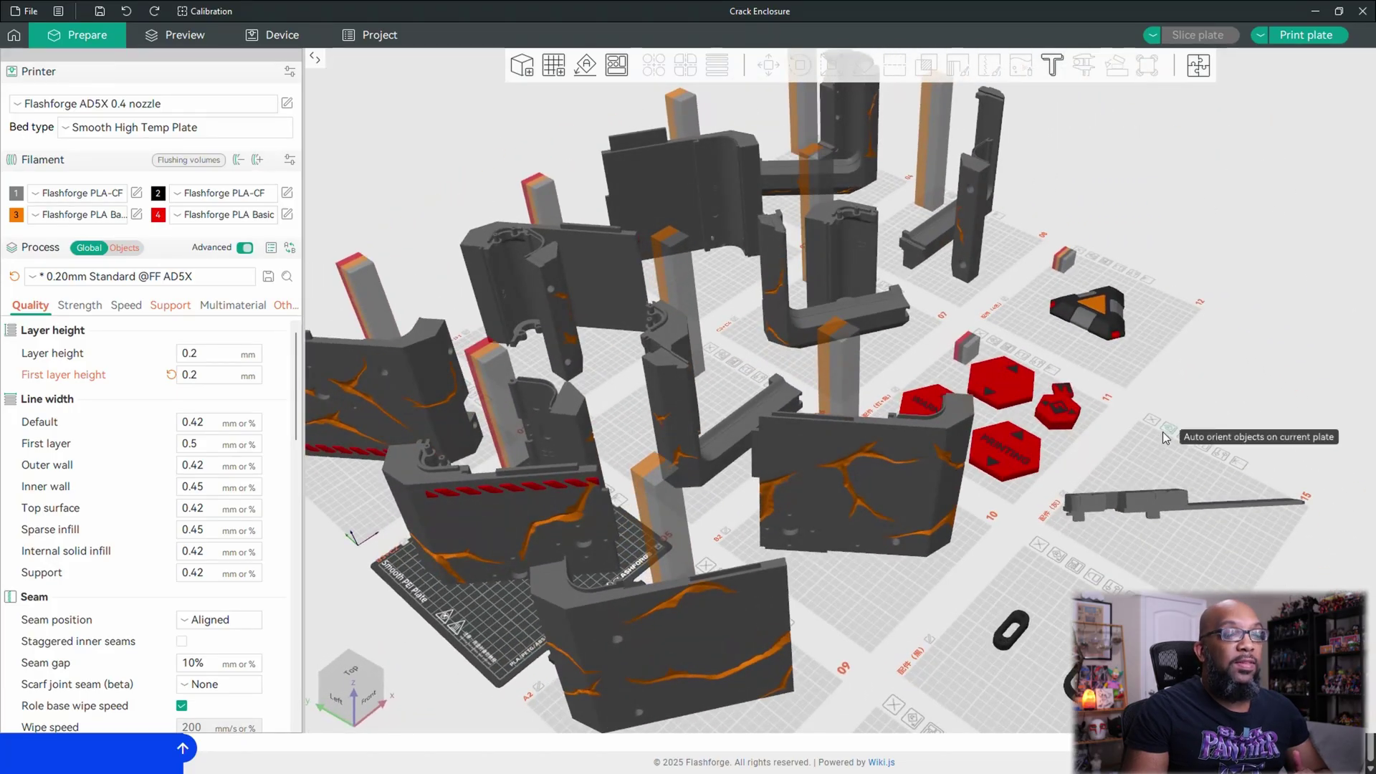
drag(1165, 423, 874, 534)
click(873, 530)
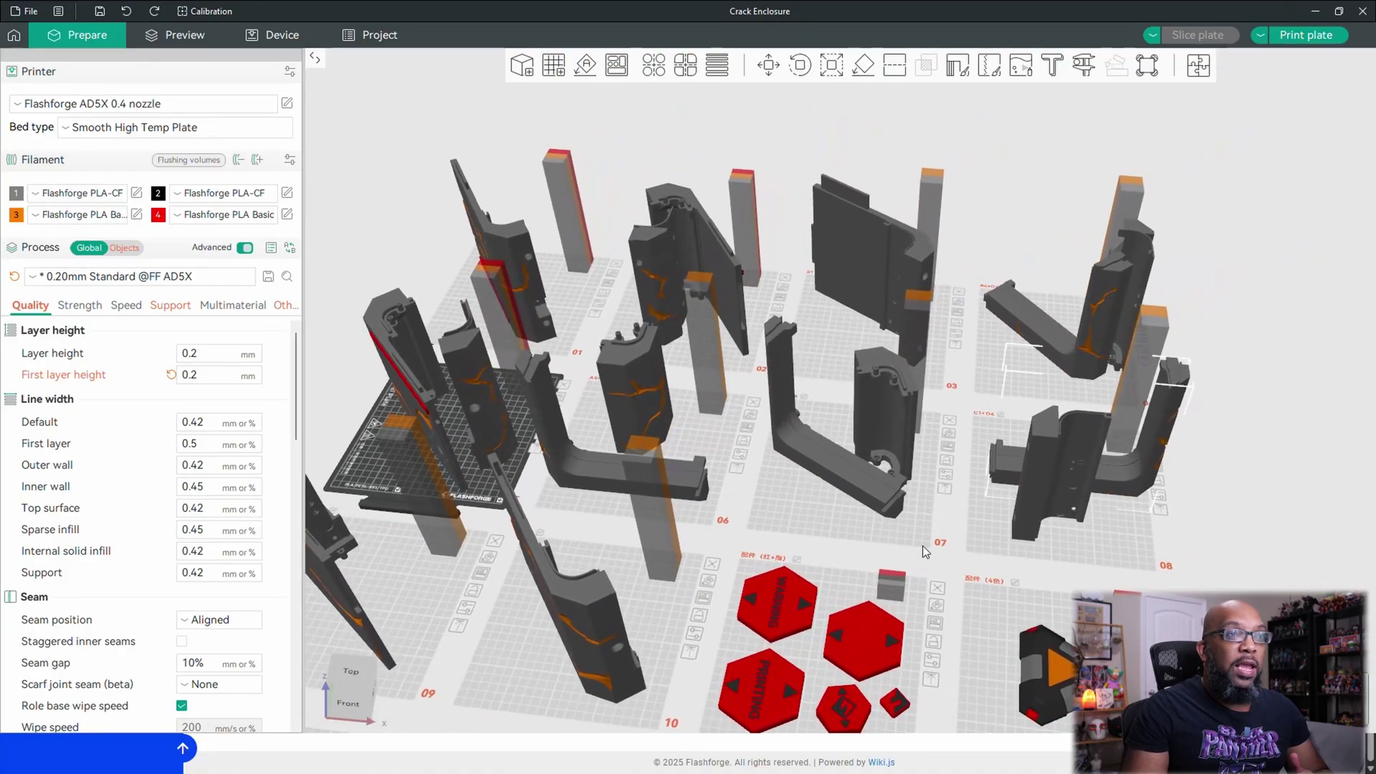
drag(1063, 540, 977, 519)
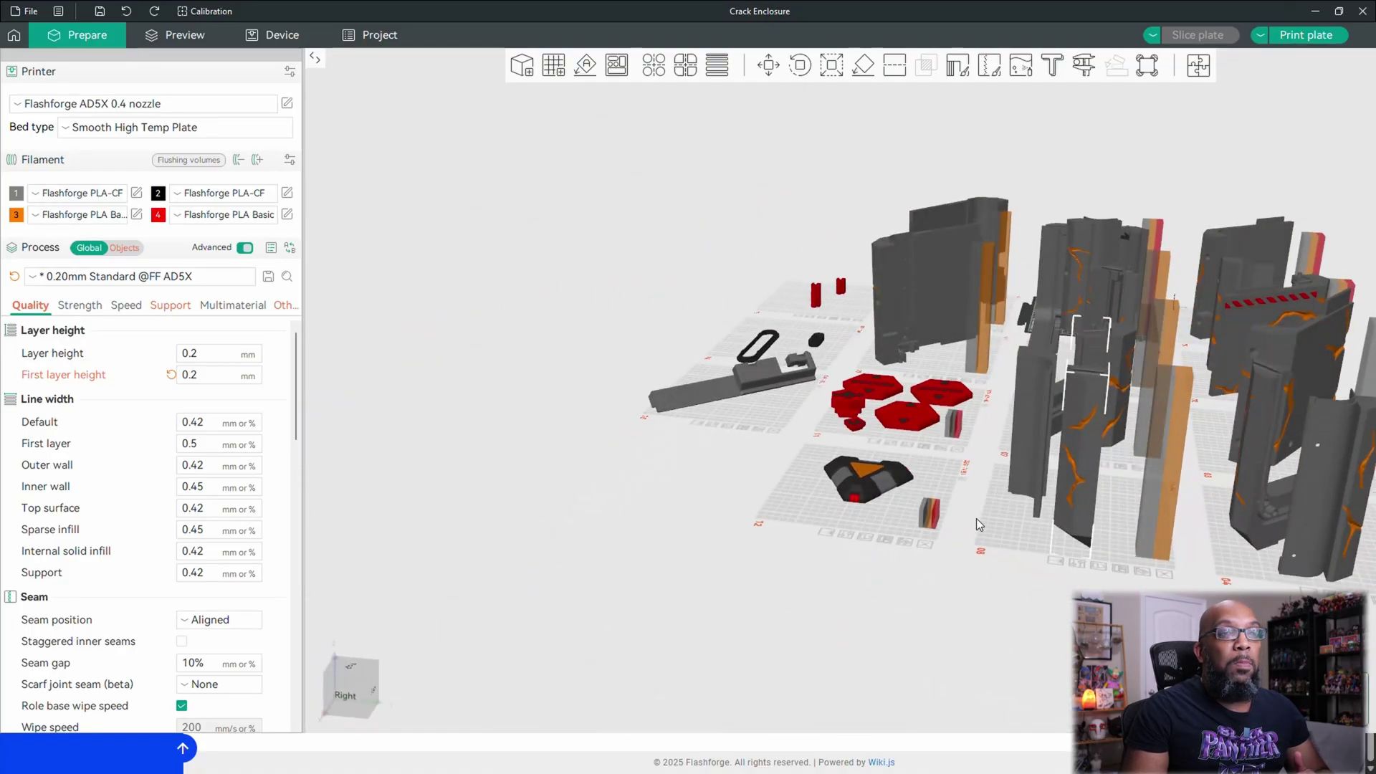
drag(1110, 538, 1145, 548)
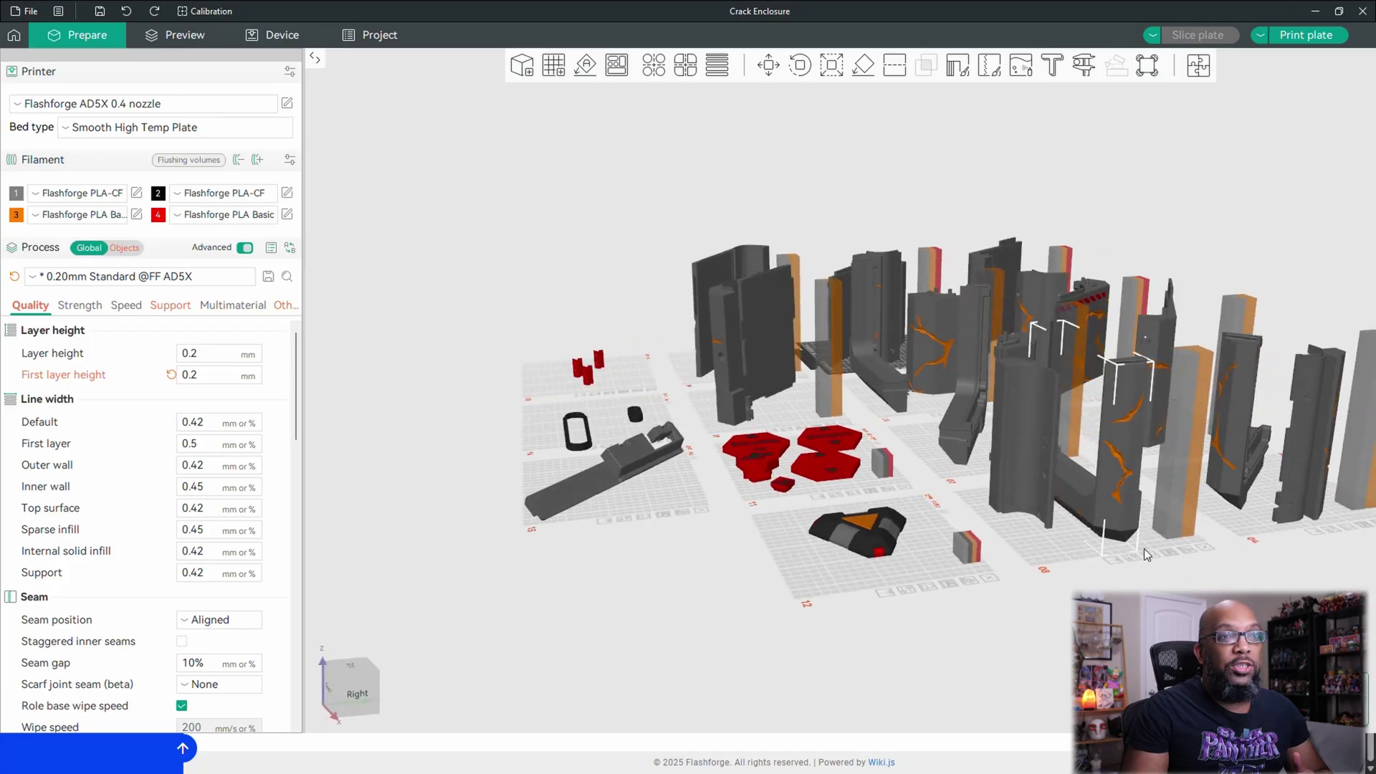
click(1073, 547)
Reset to the default view and make the plate with the two large cracked panels active
drag(1066, 585, 1078, 575)
key(0)
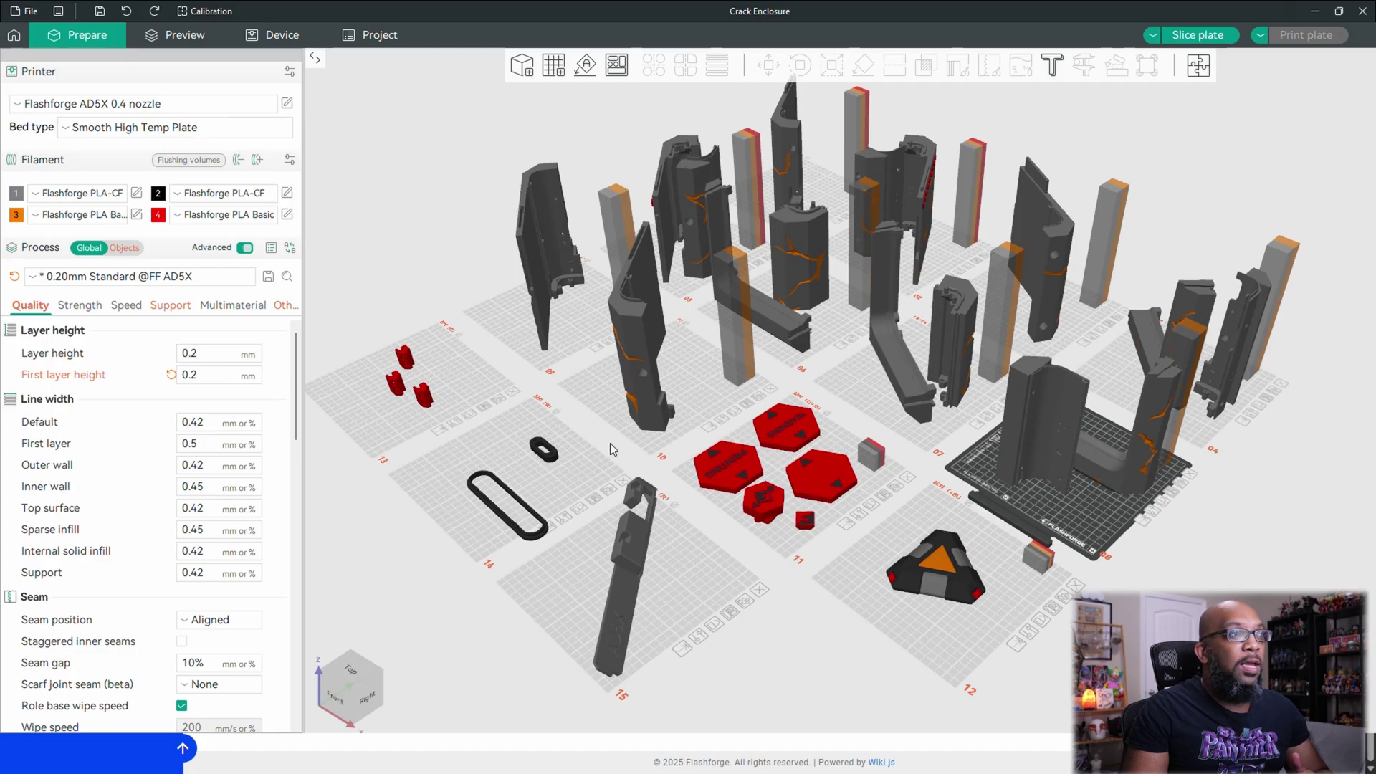
drag(767, 470, 775, 448)
scroll(766, 475, up, 5)
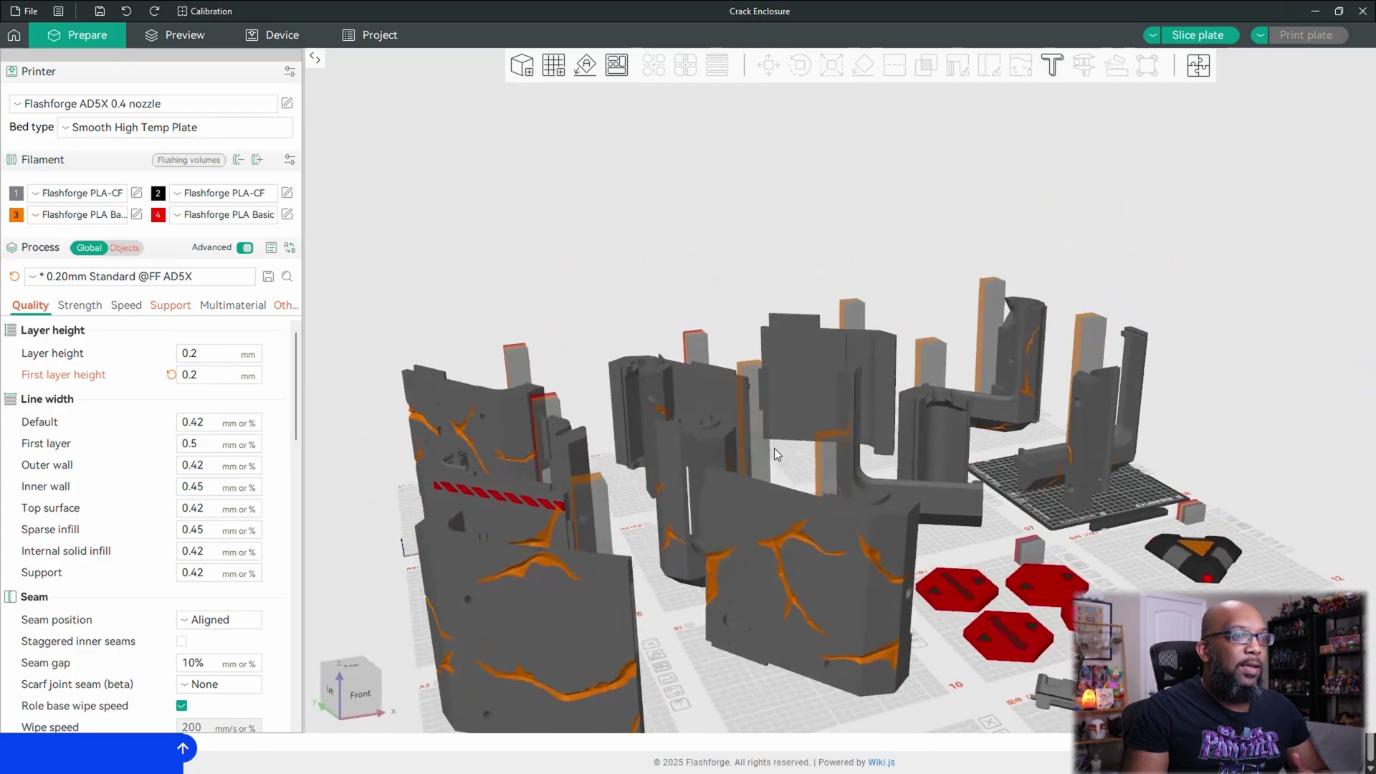
scroll(773, 578, up, 3)
drag(772, 578, 675, 599)
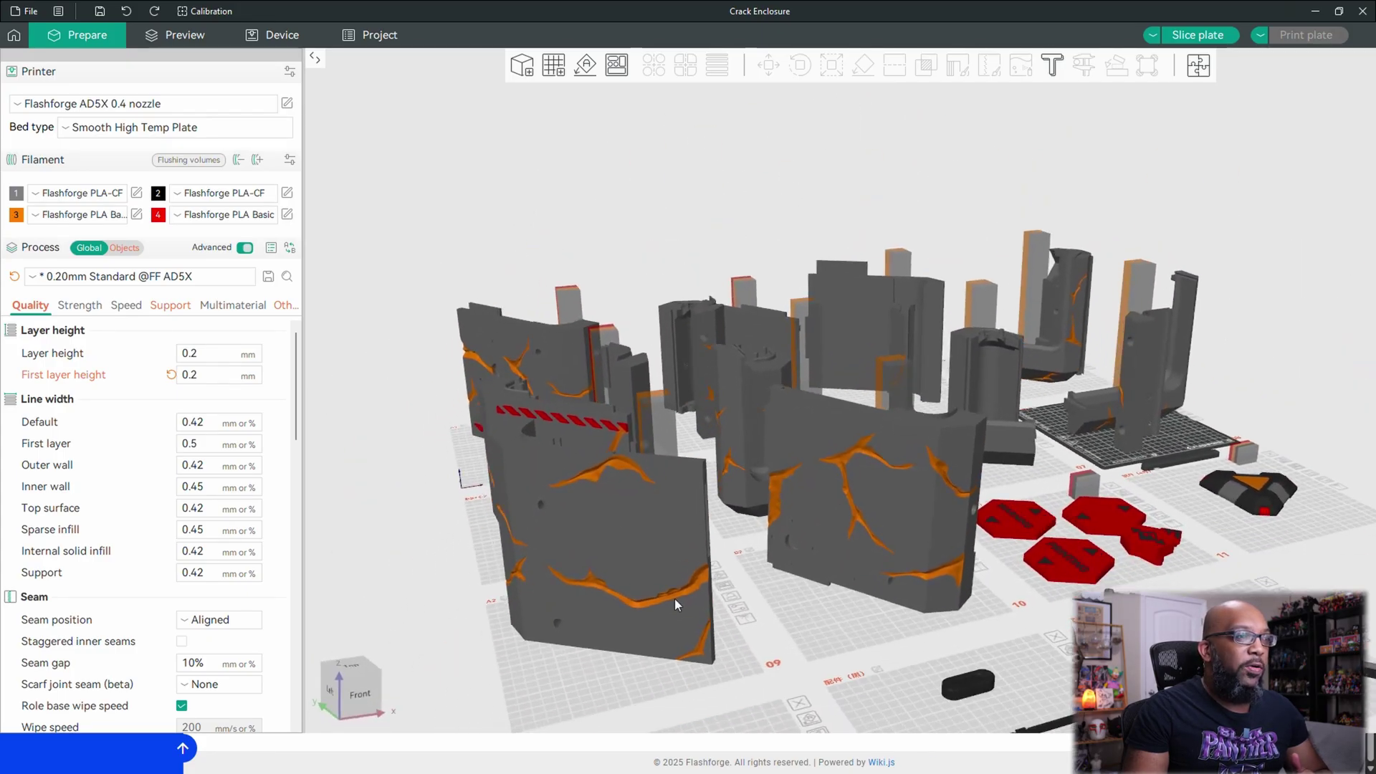
click(552, 668)
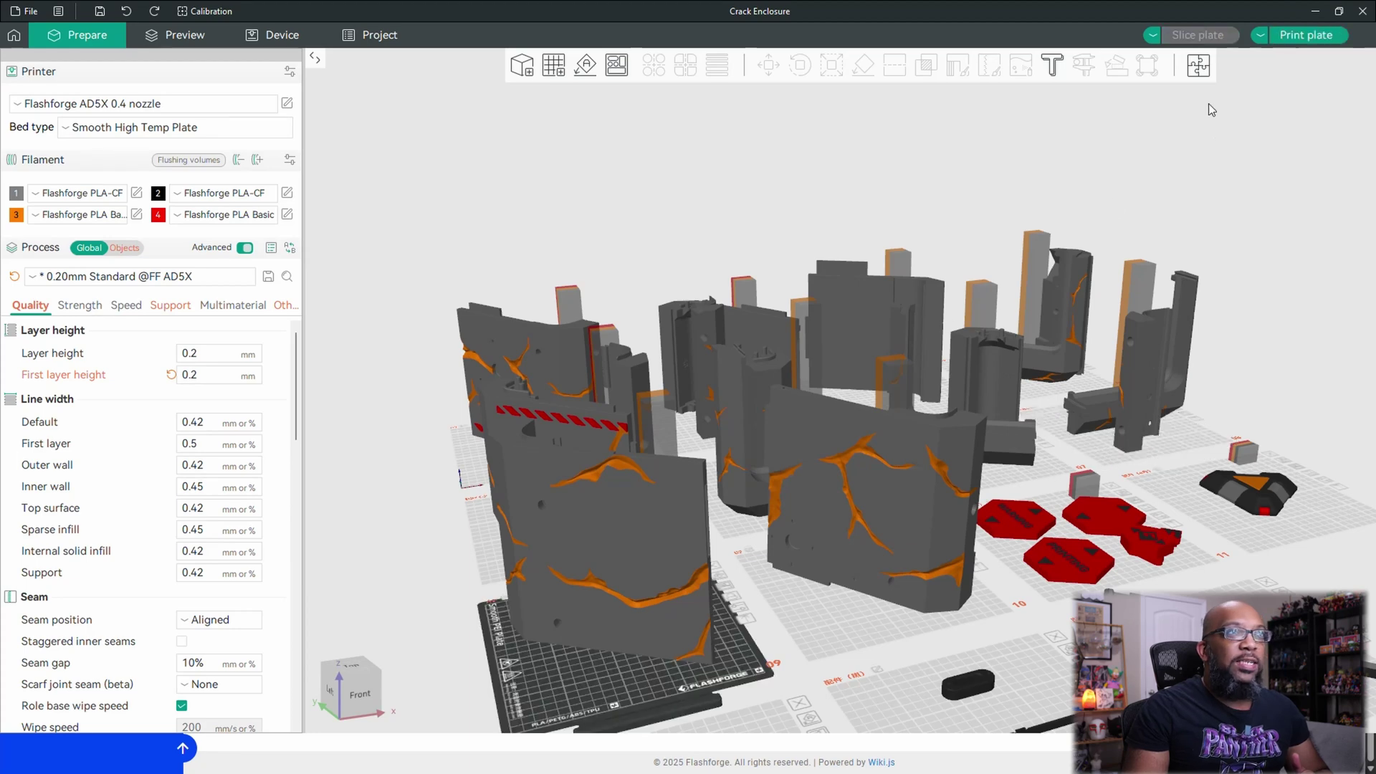
Check the active plate's sliced preview (1d9h20m, 838 filament changes), then return to Prepare
click(178, 29)
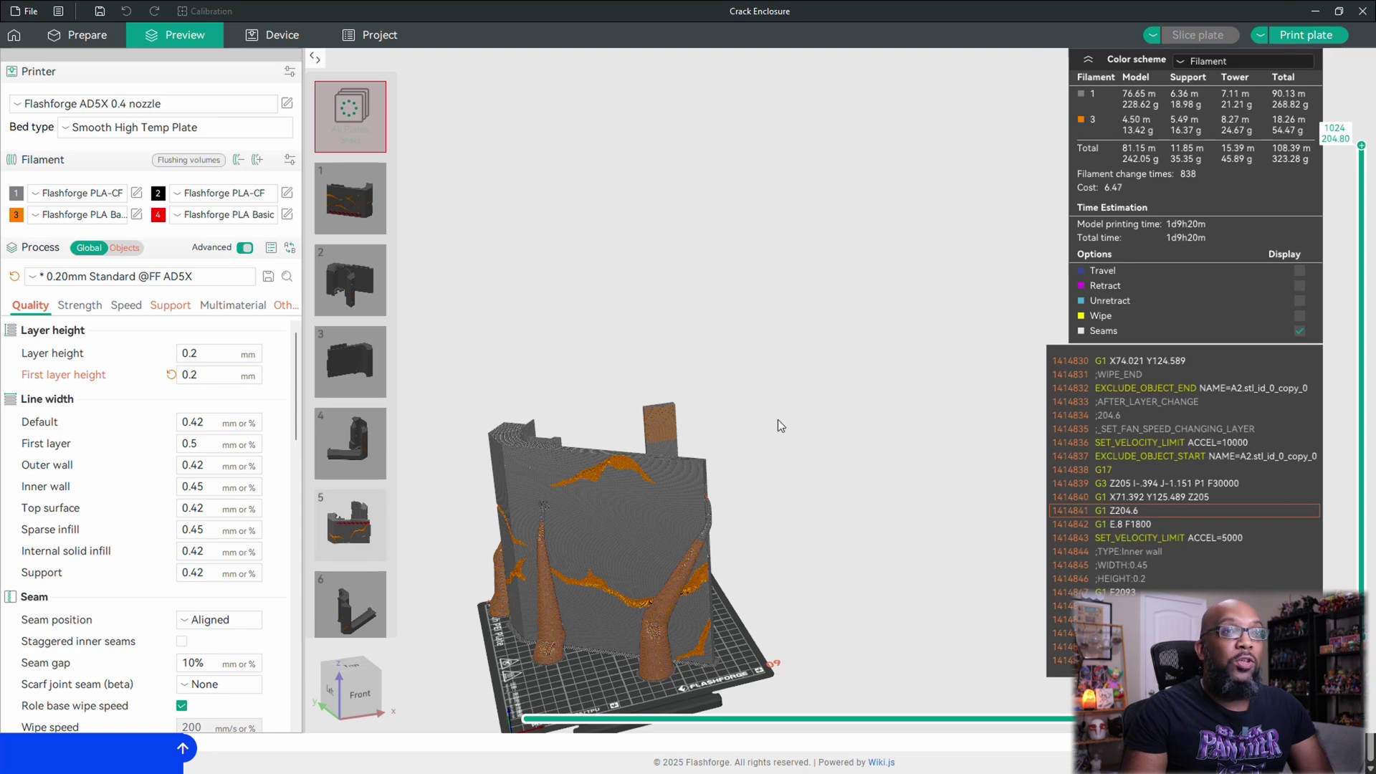
scroll(763, 436, up, 5)
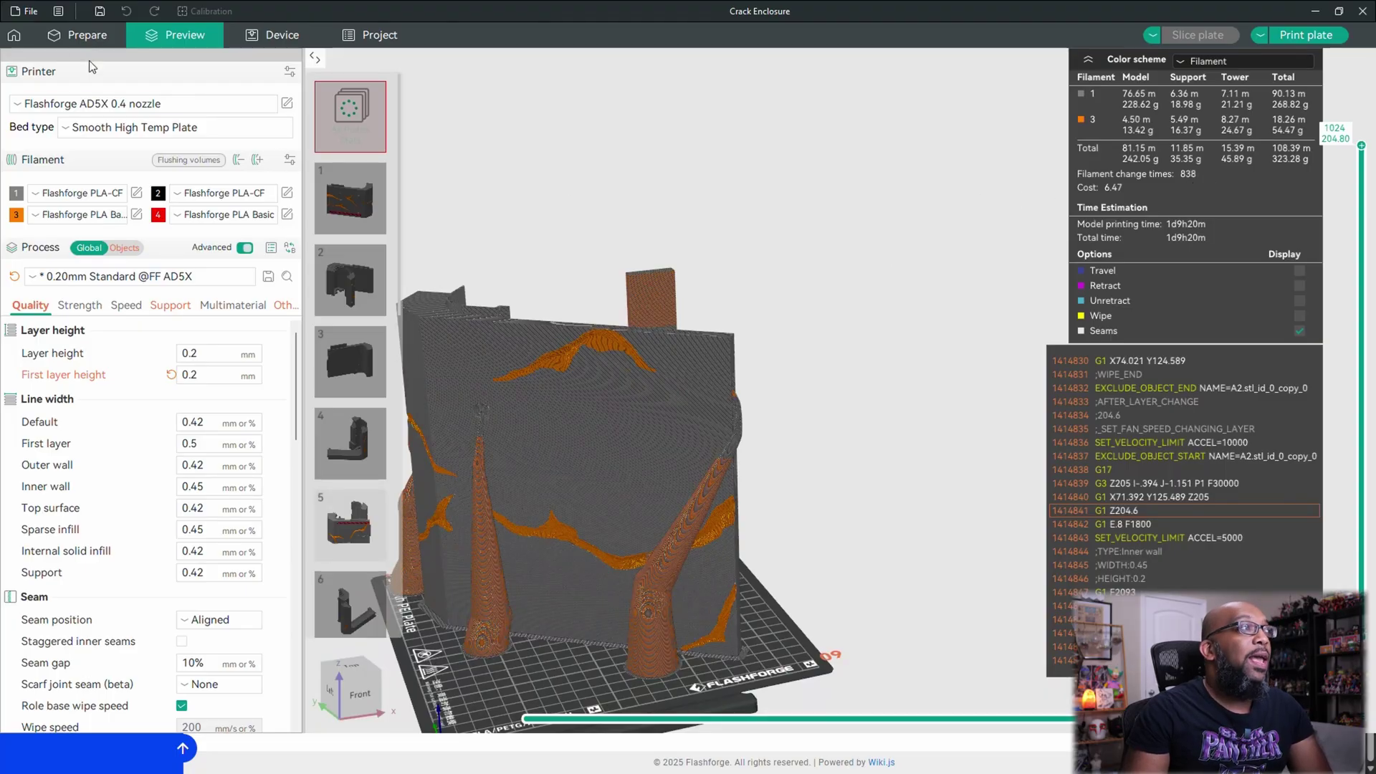
click(79, 36)
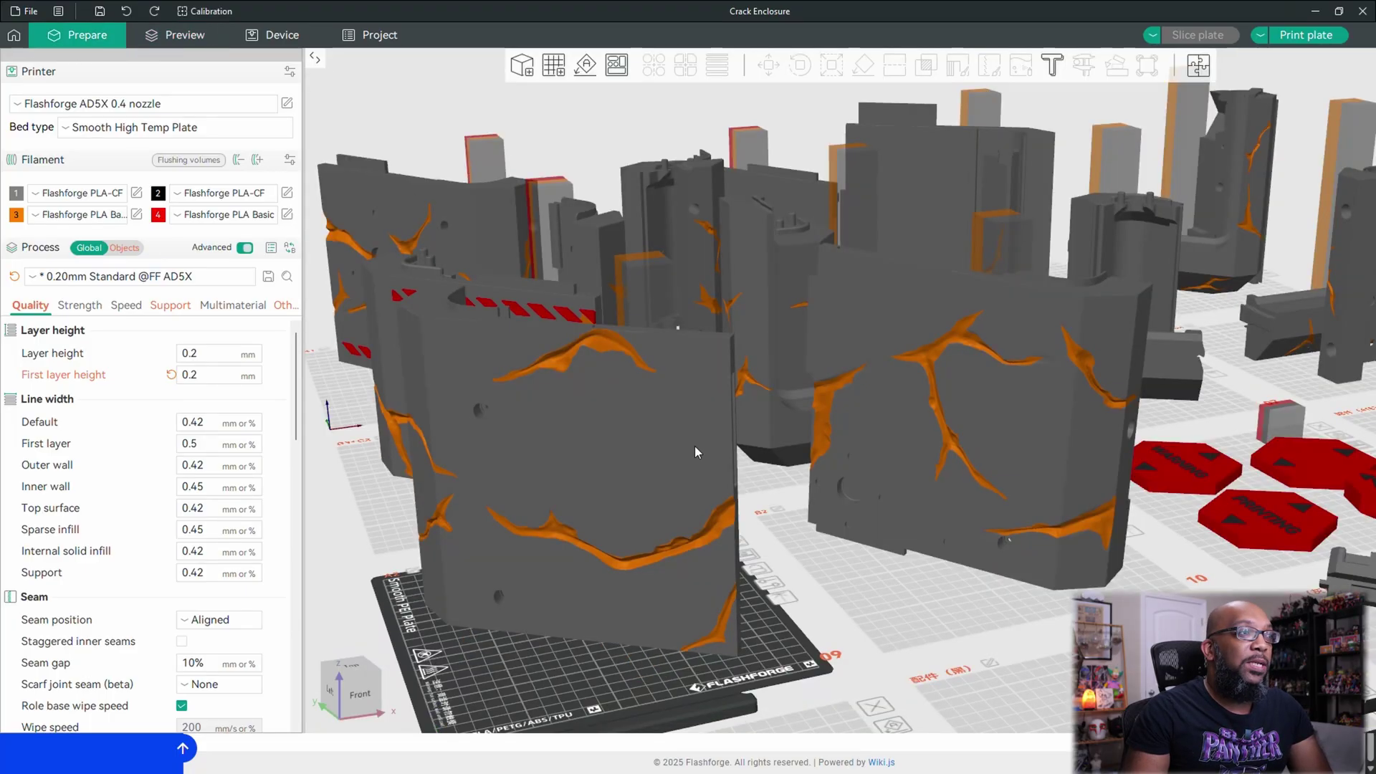
Make the front part's plate active and preview its slice: 411.83 g filament, 1d12h3m
drag(839, 612, 882, 616)
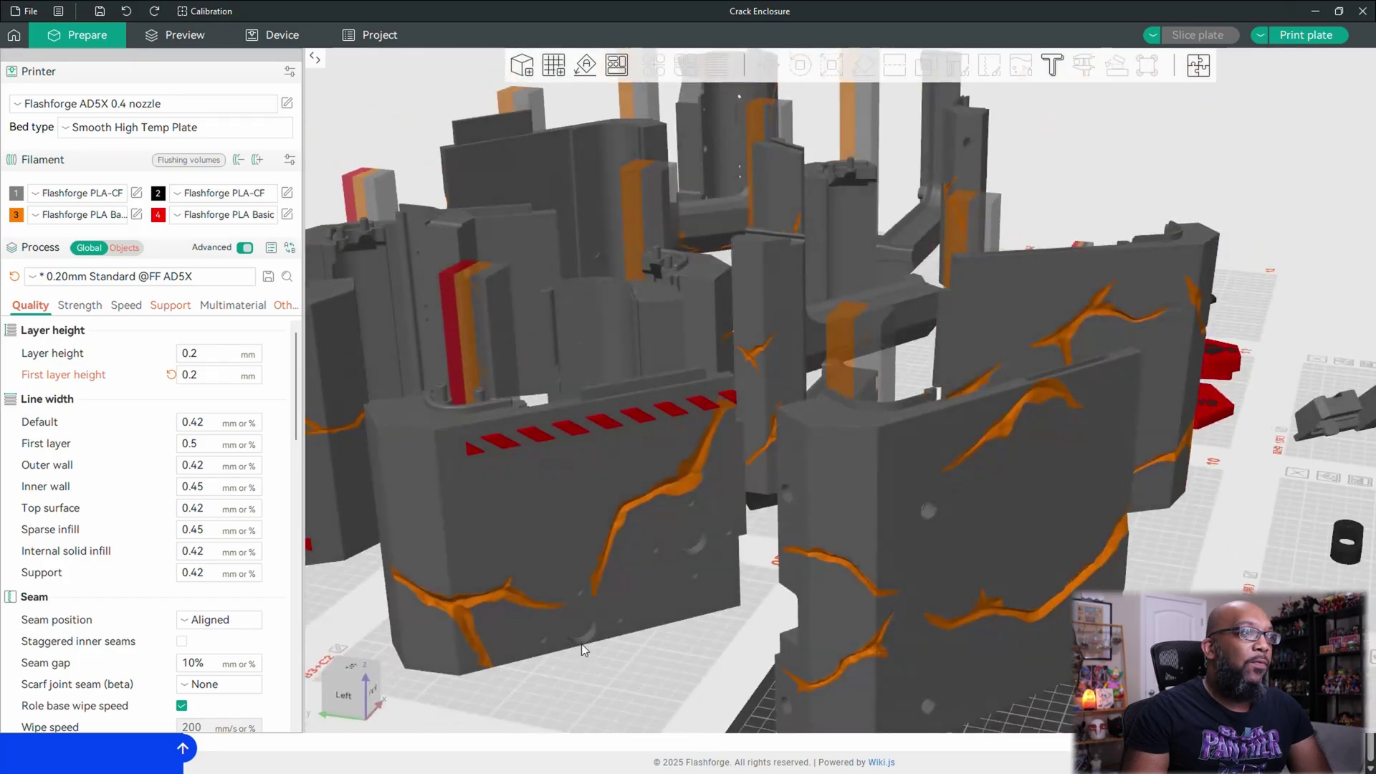
scroll(581, 644, down, 3)
drag(586, 646, 614, 634)
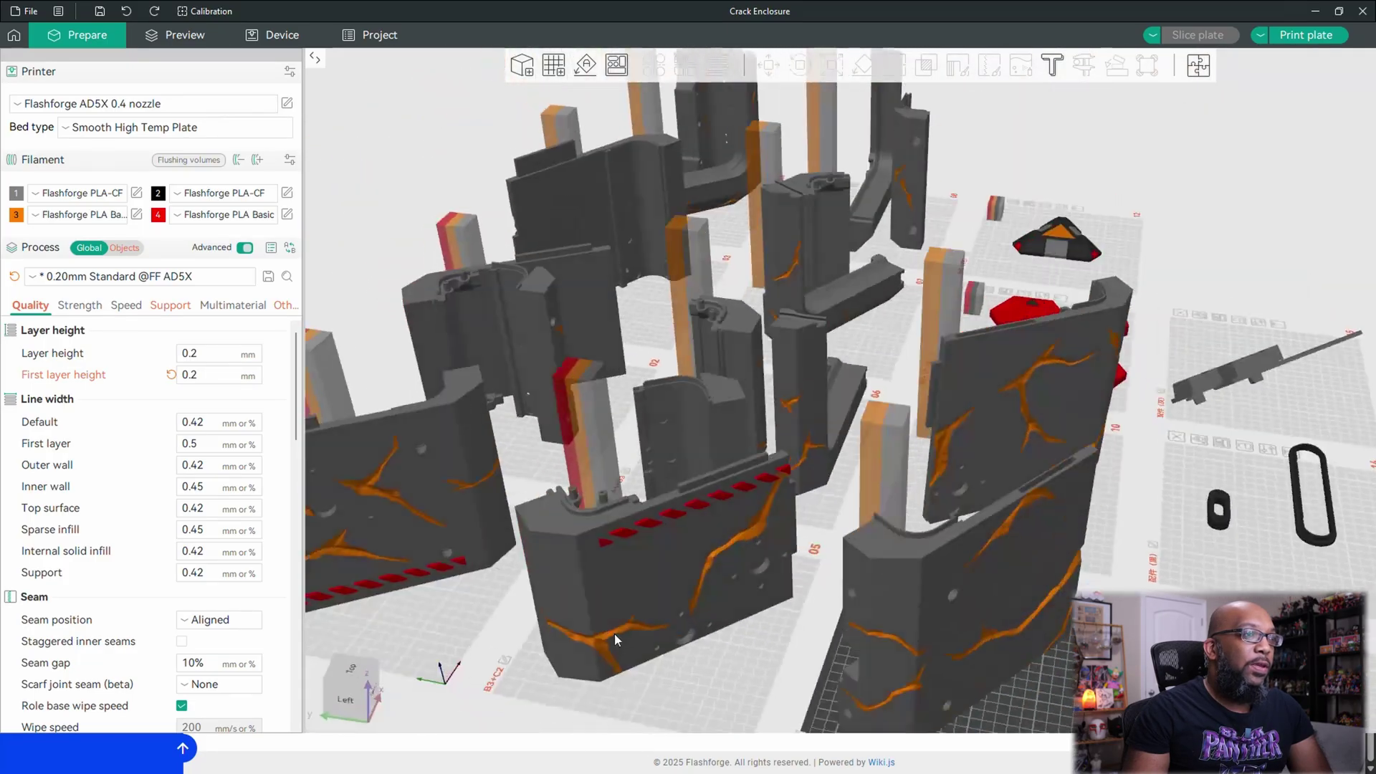
click(717, 697)
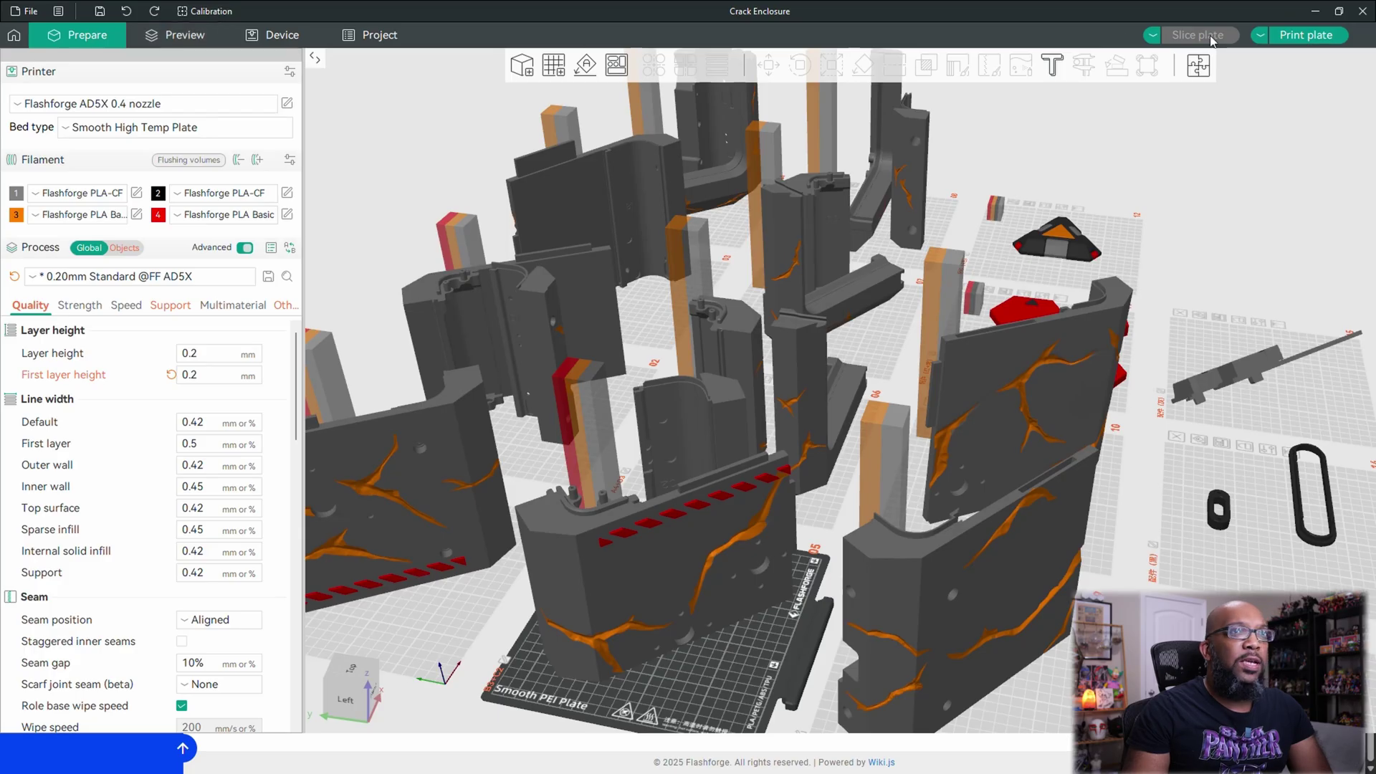
click(174, 33)
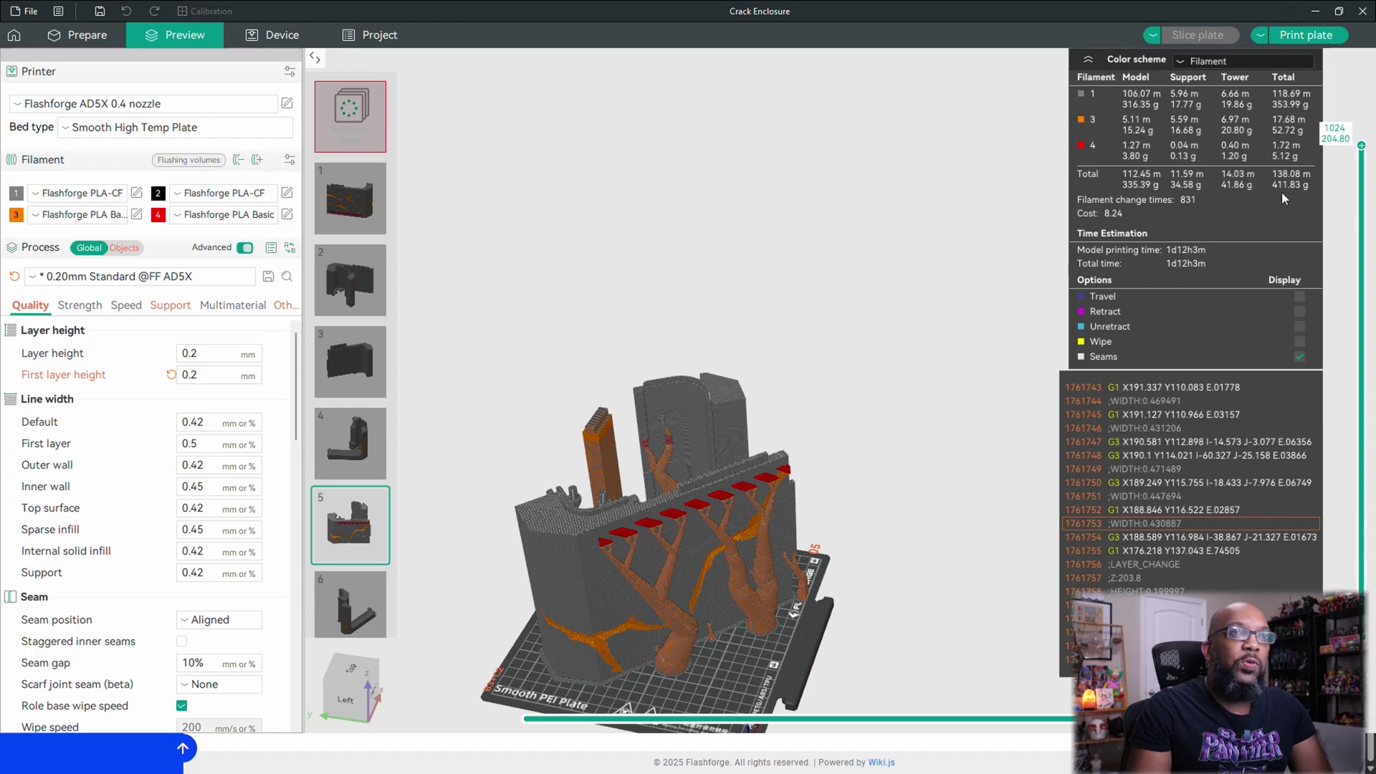
Back in Prepare, make the tall corner parts' plate active and slice it
click(98, 42)
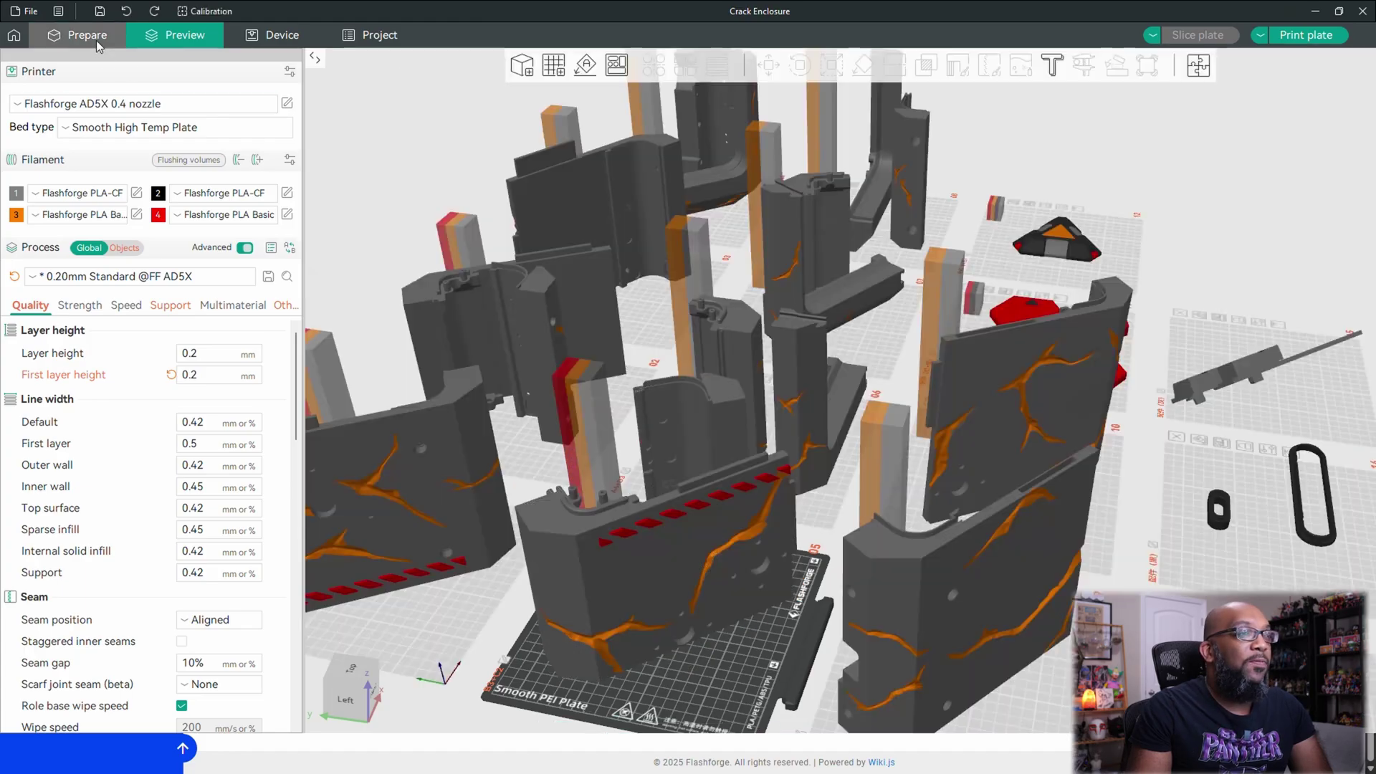
drag(722, 583, 696, 605)
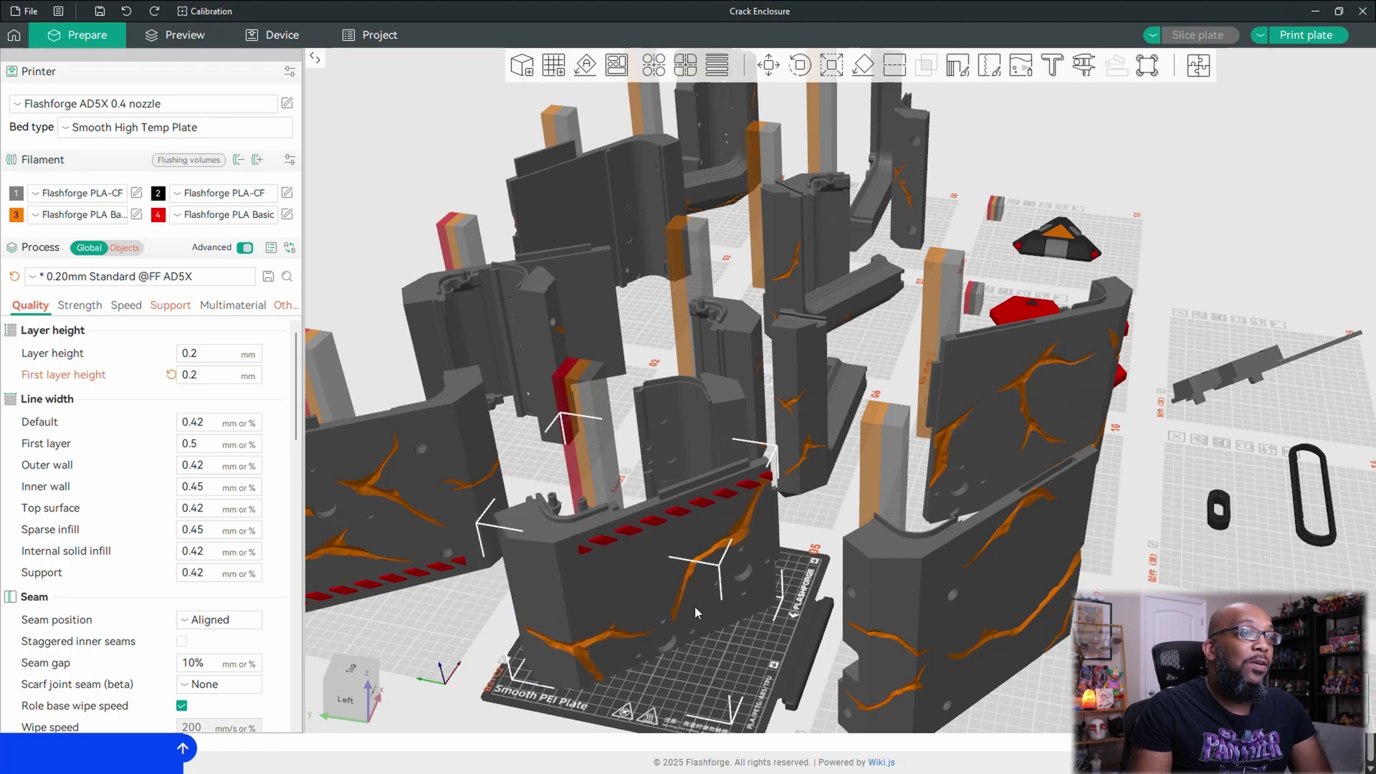
mouse_move(754, 701)
mouse_down()
mouse_move(708, 702)
mouse_move(769, 683)
mouse_up()
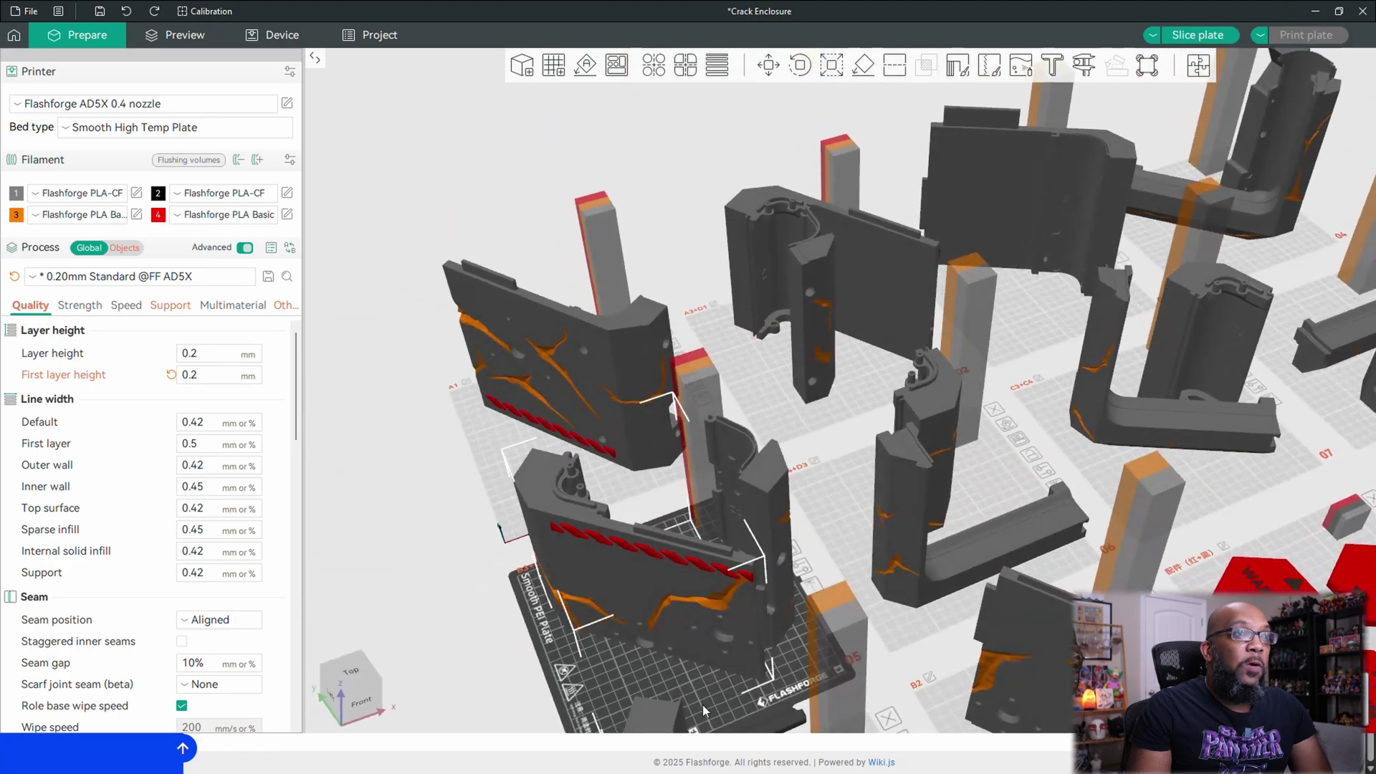
click(1214, 488)
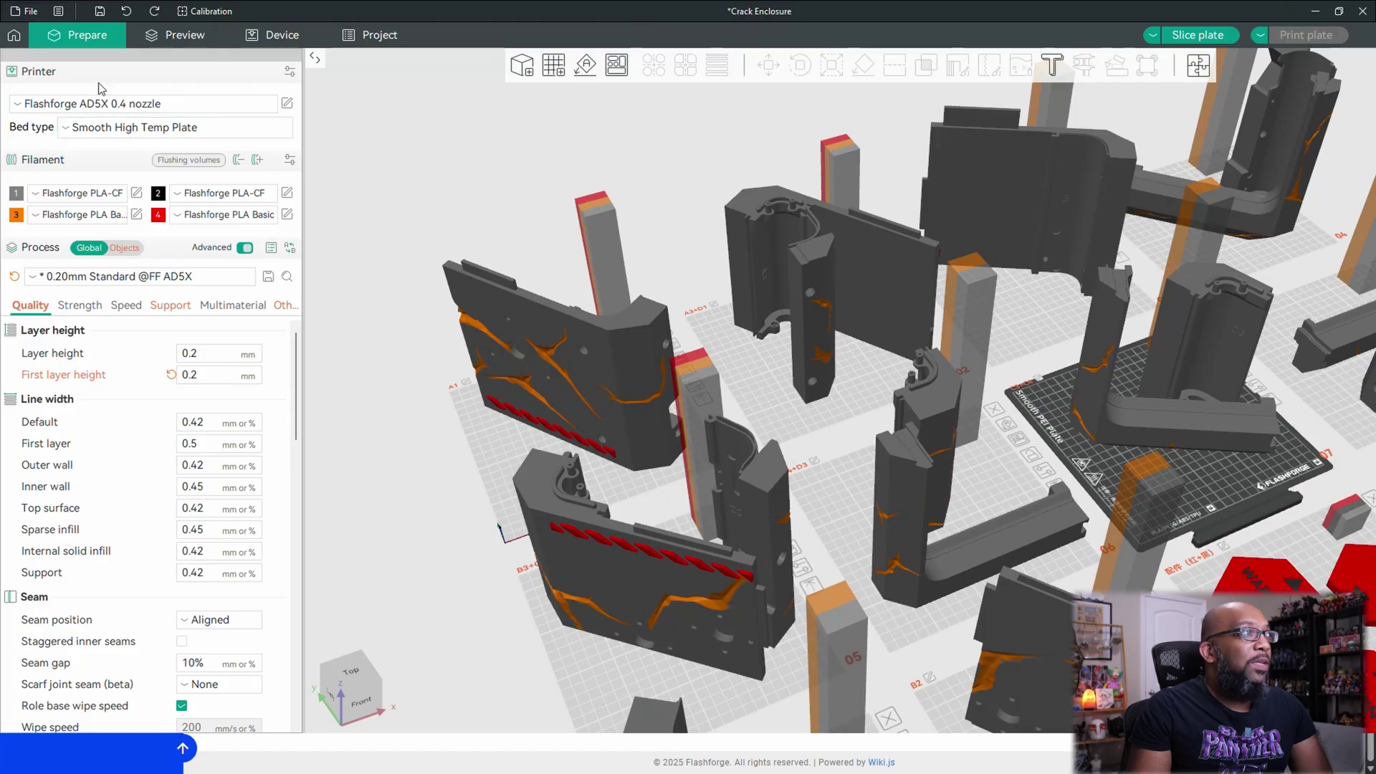
click(1211, 33)
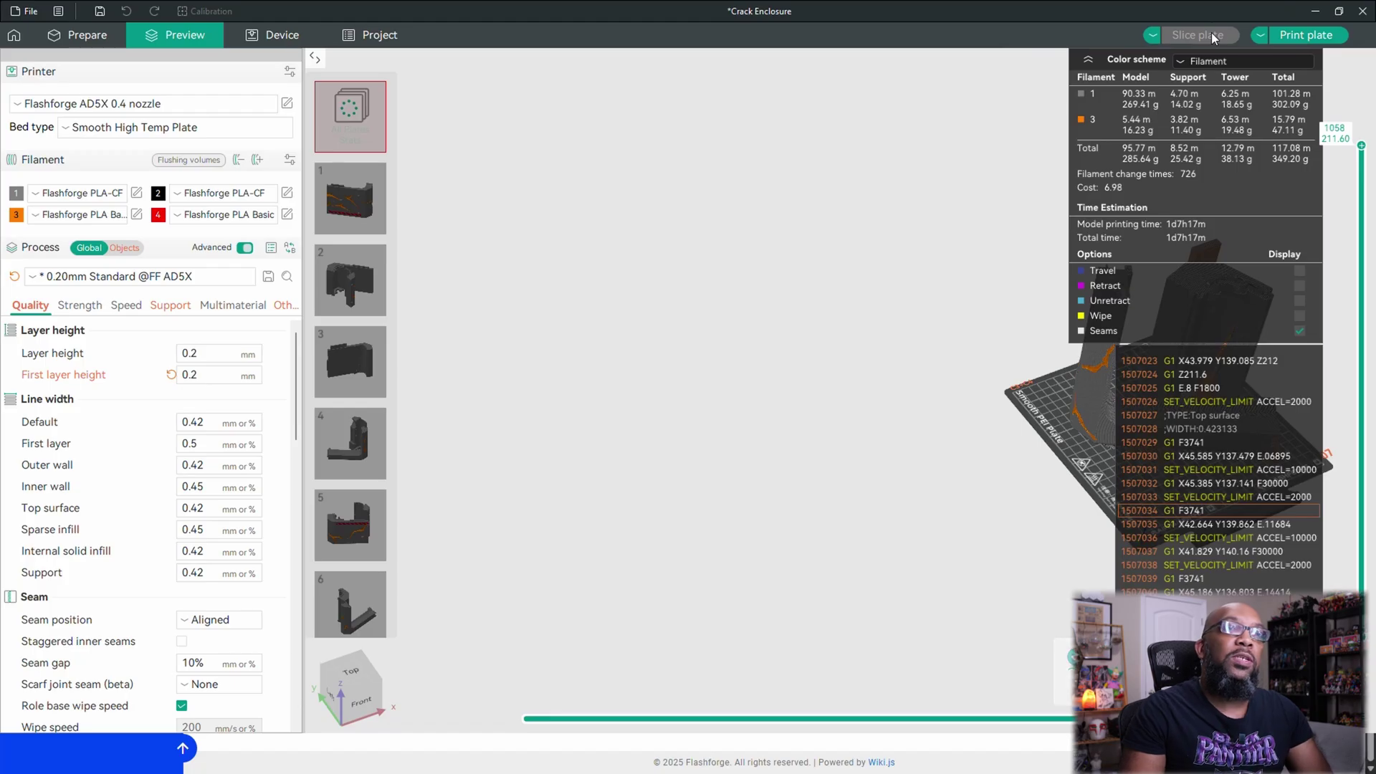
Centre the sliced corner-parts plate (349.20 g, 1d7h17m) in preview, then return to Prepare
right_drag(1038, 445, 657, 420)
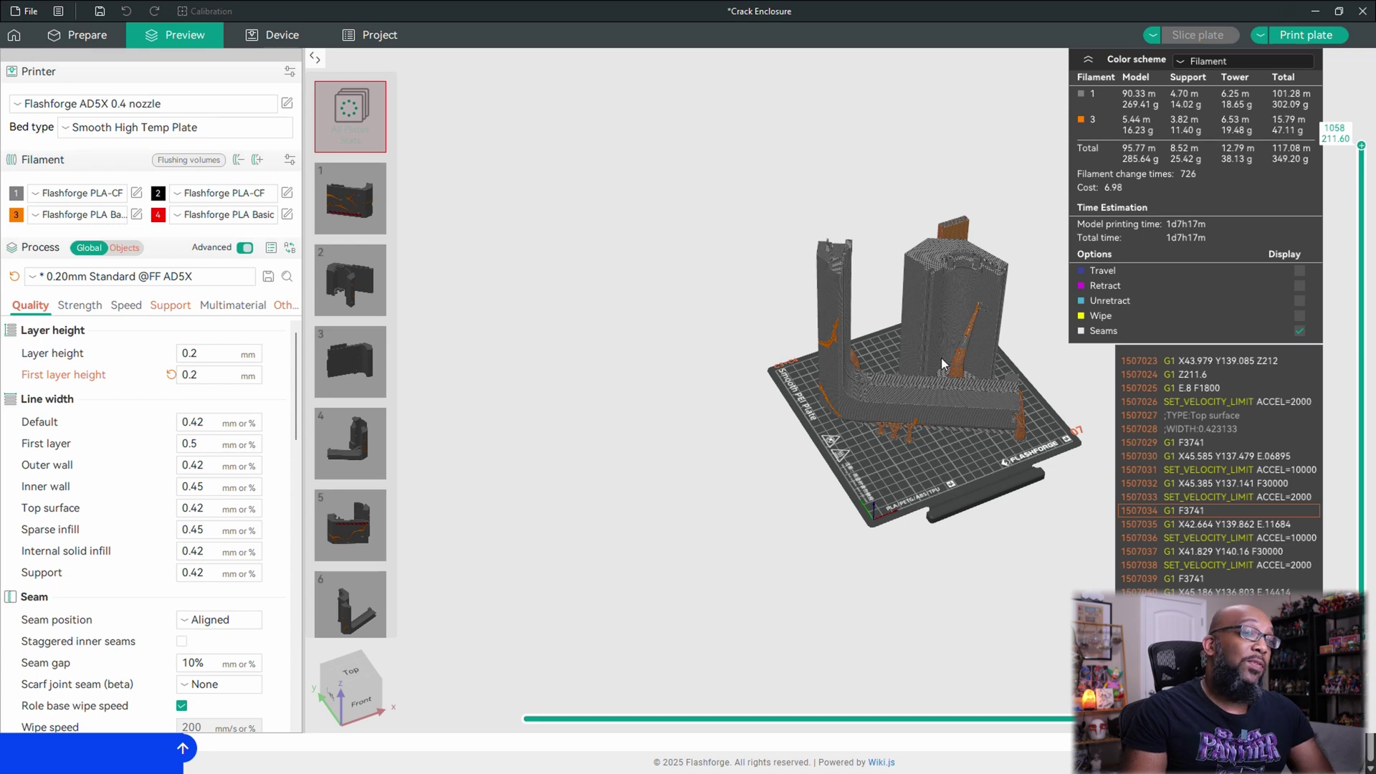
key(ctrl+Tab)
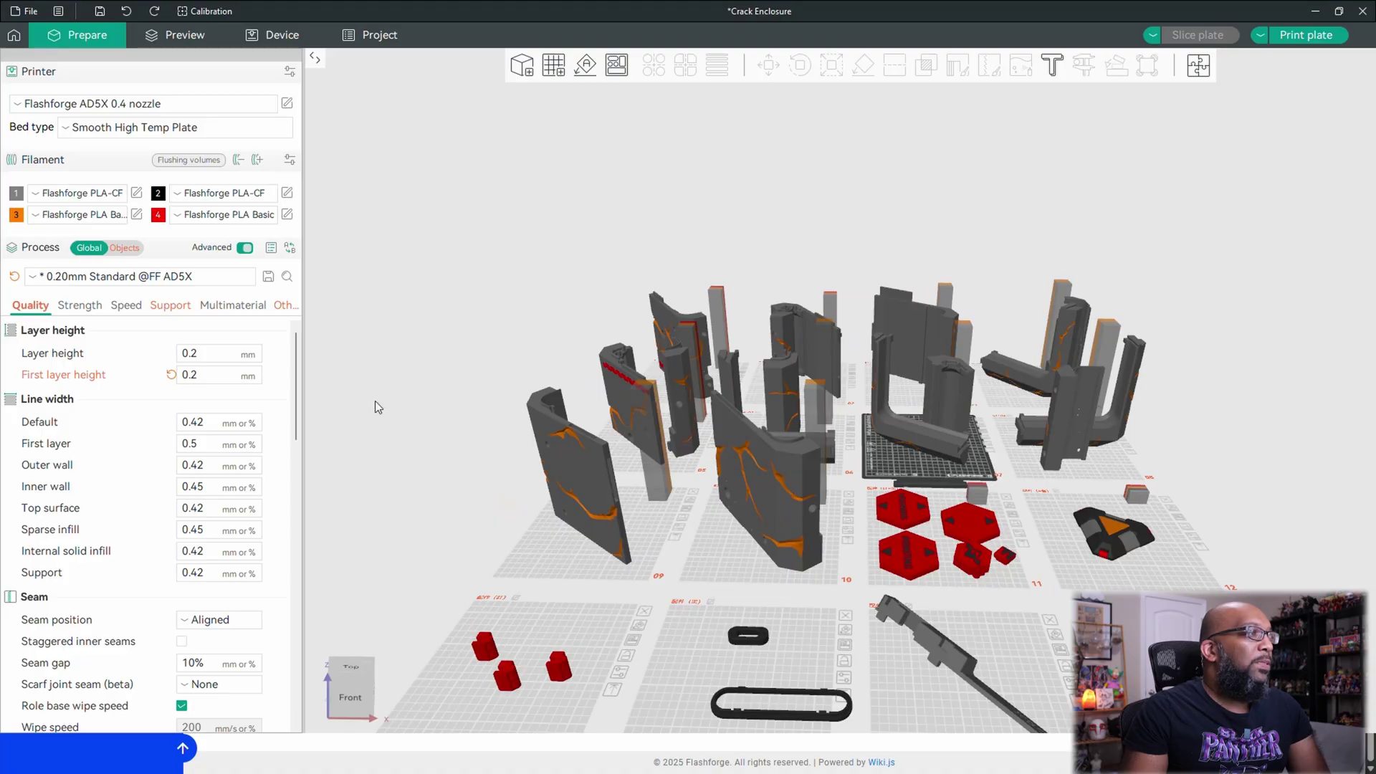
right_drag(376, 401, 502, 391)
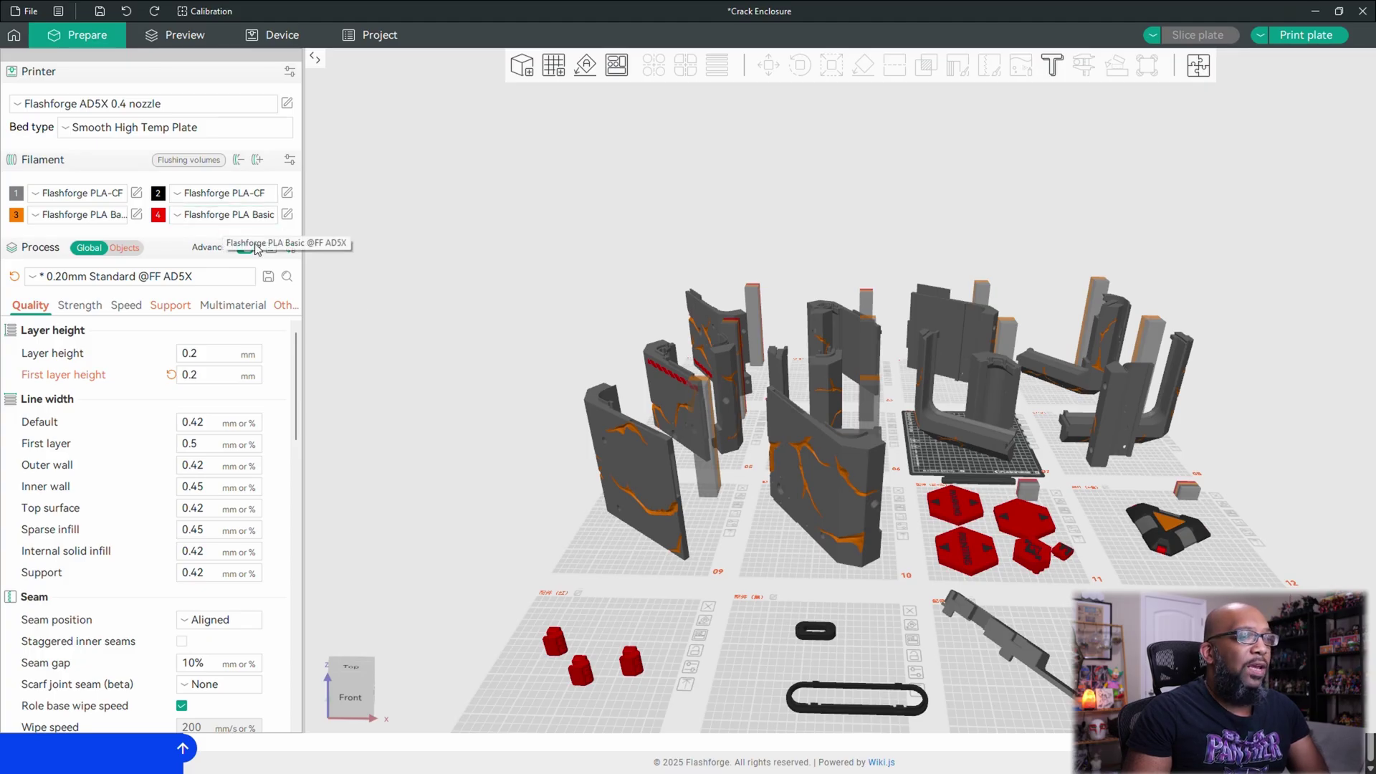
mouse_move(767, 573)
mouse_down()
mouse_move(825, 557)
mouse_move(774, 581)
mouse_up()
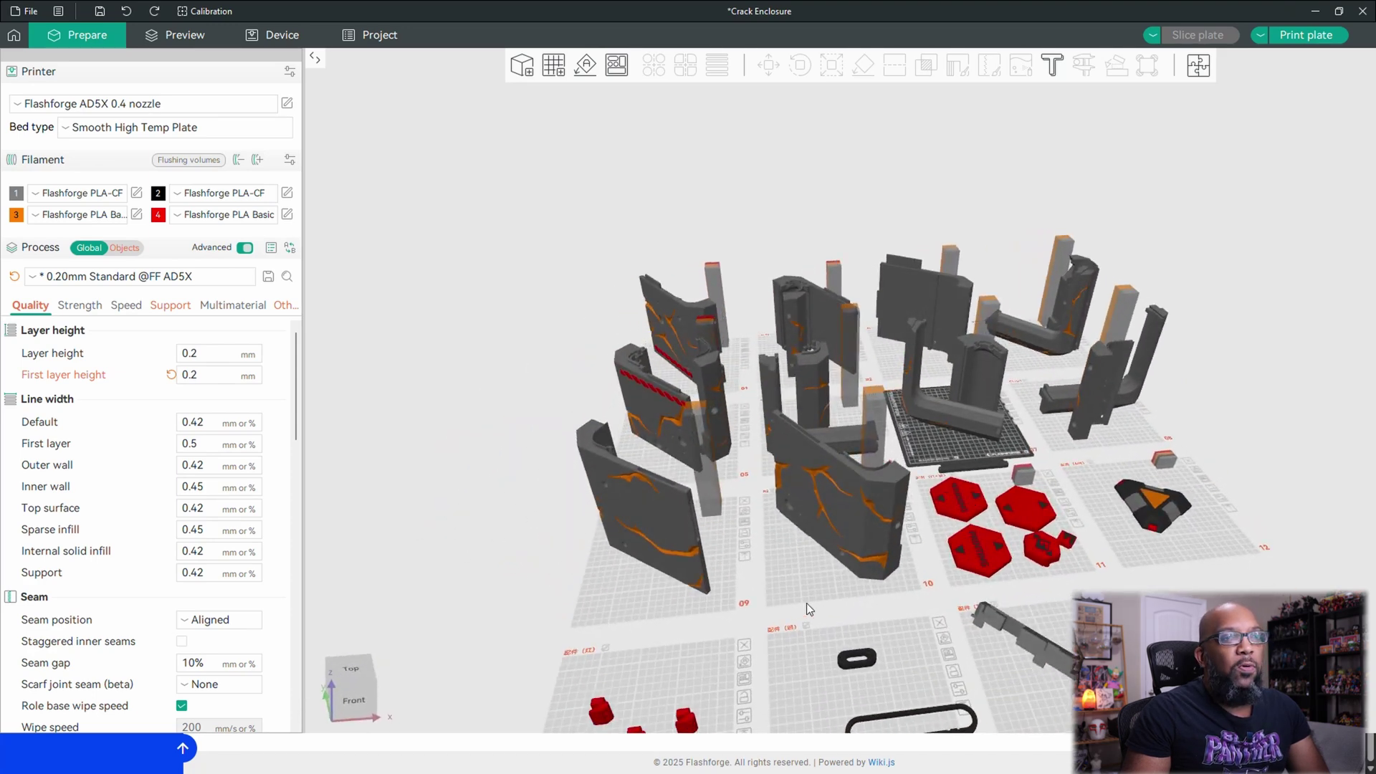
drag(806, 604, 766, 579)
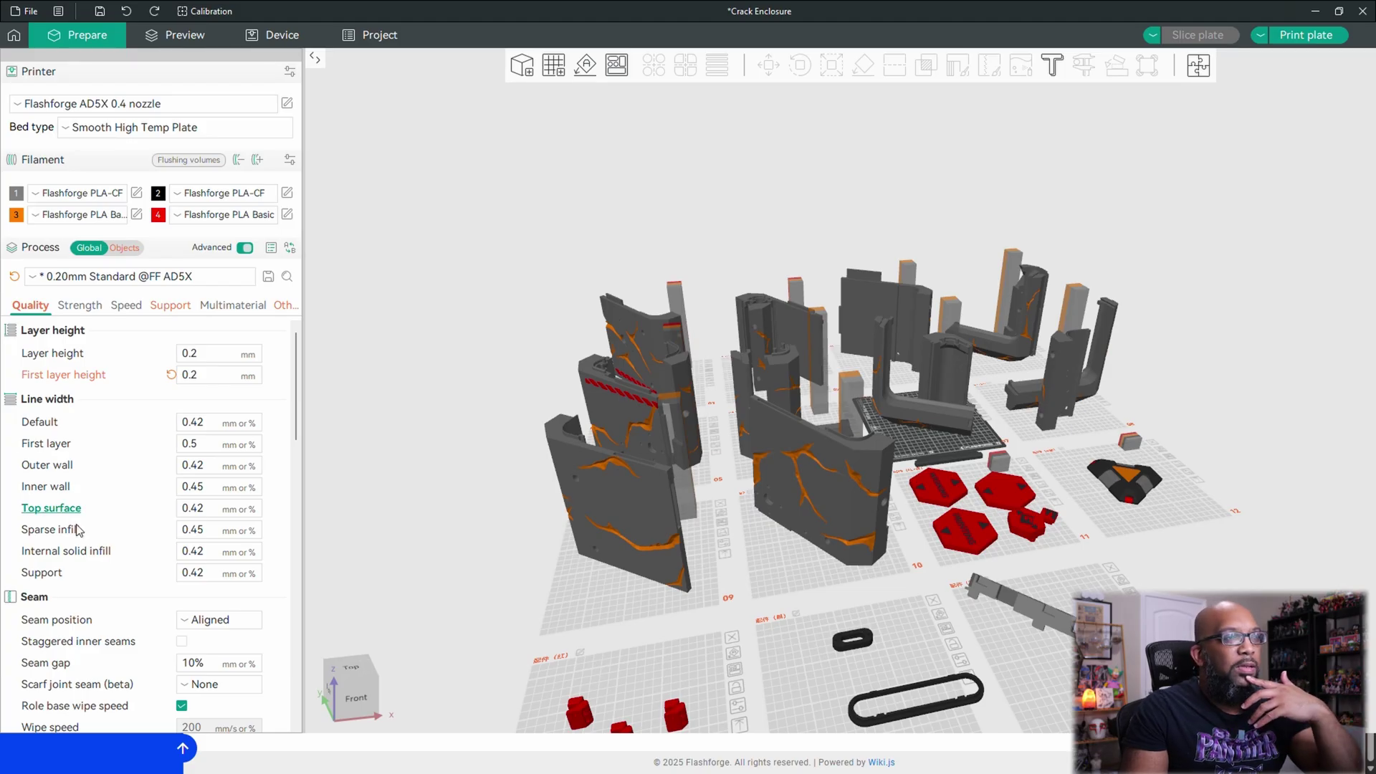
drag(511, 522, 497, 449)
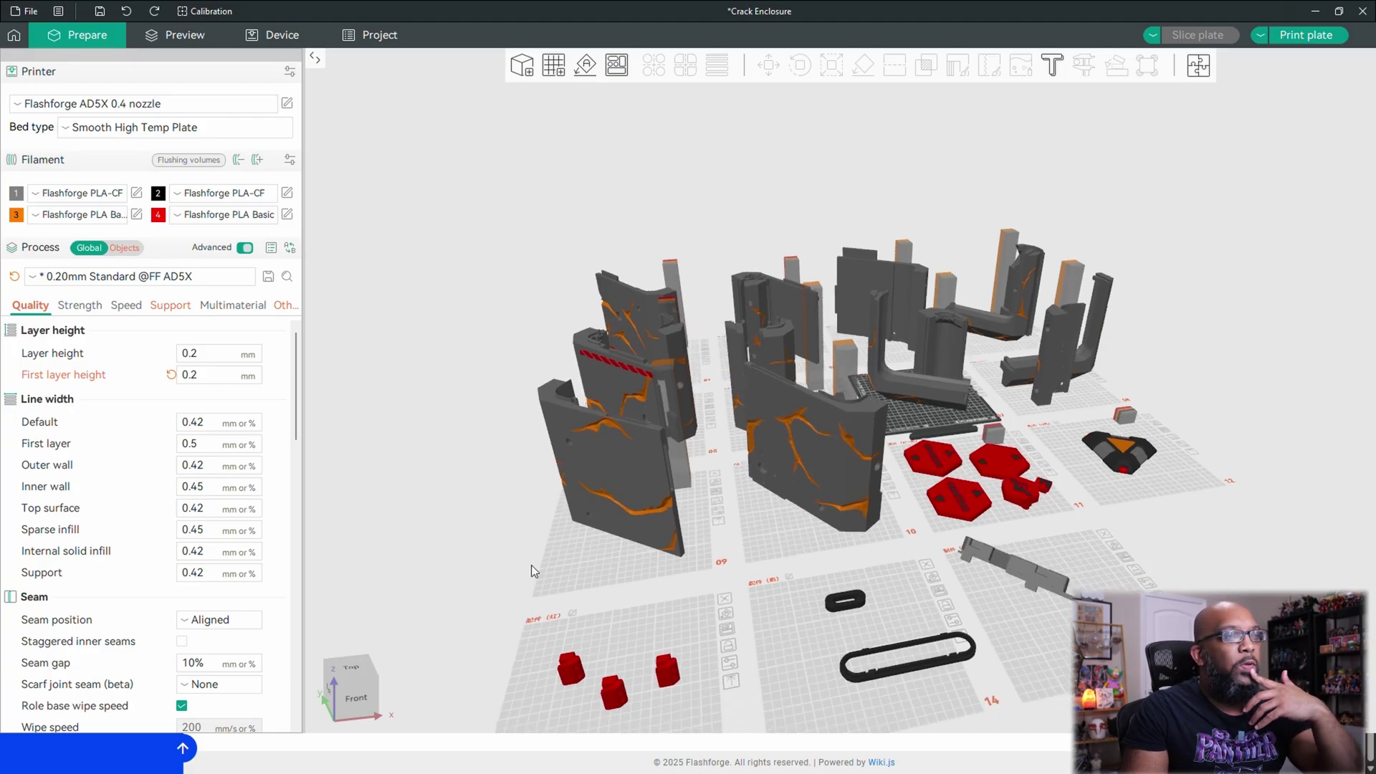
mouse_move(530, 571)
mouse_down()
mouse_move(494, 562)
mouse_move(511, 556)
mouse_move(528, 581)
mouse_up()
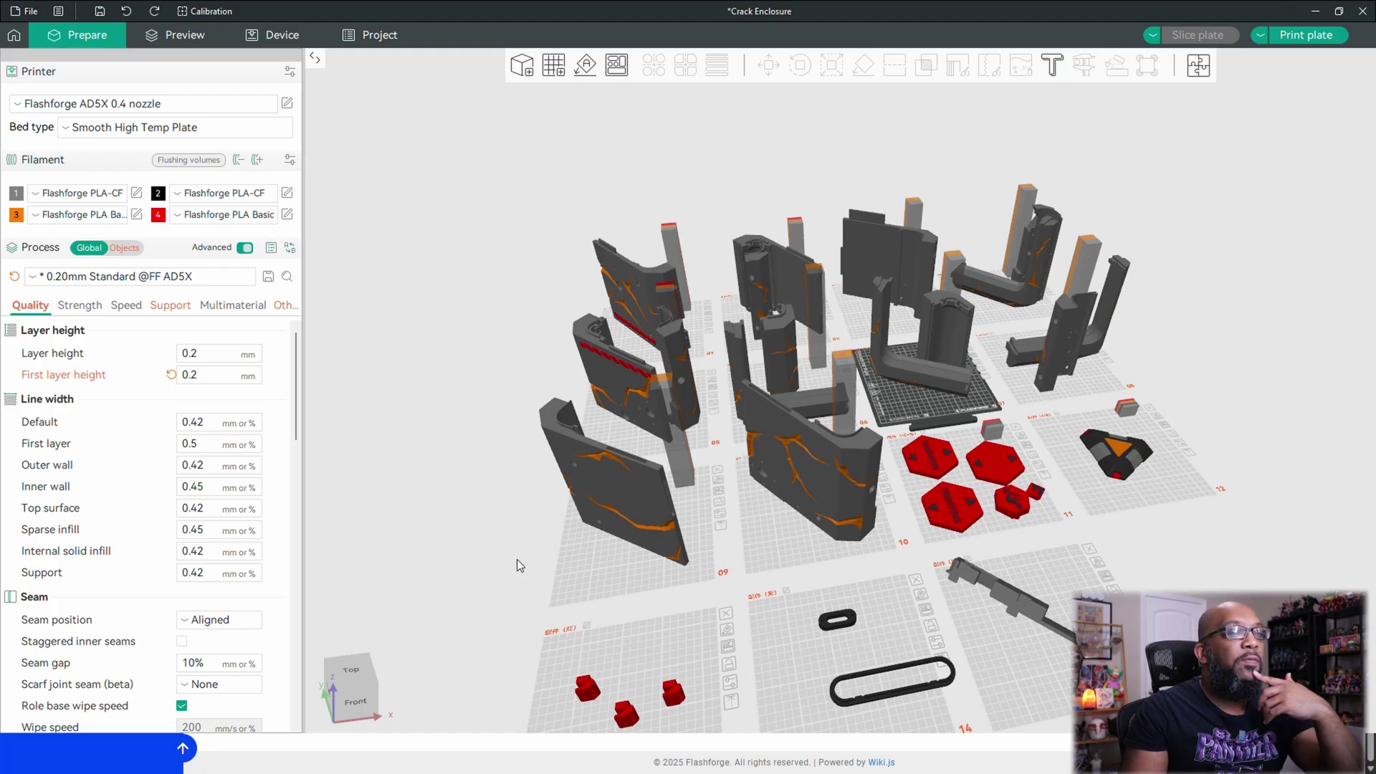
drag(1197, 575, 1148, 549)
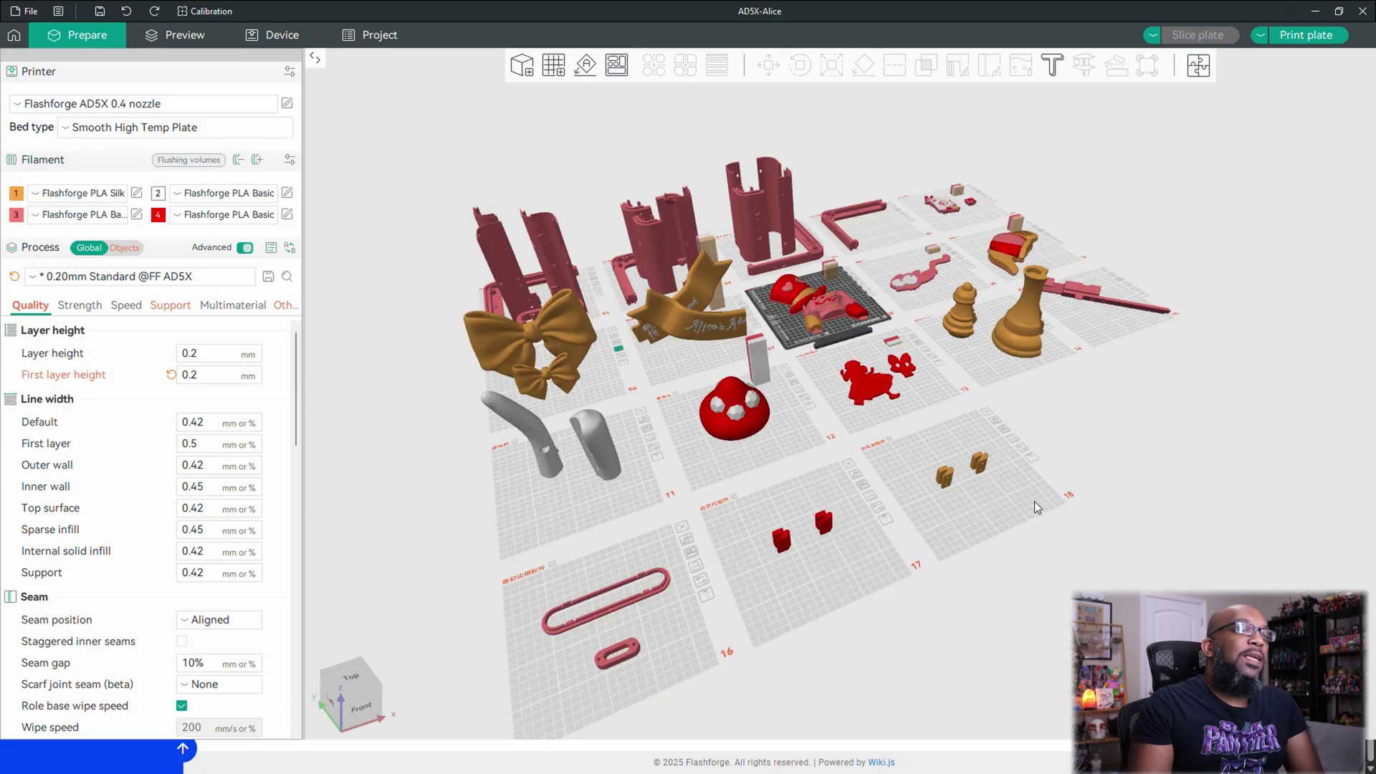
scroll(1035, 501, up, 5)
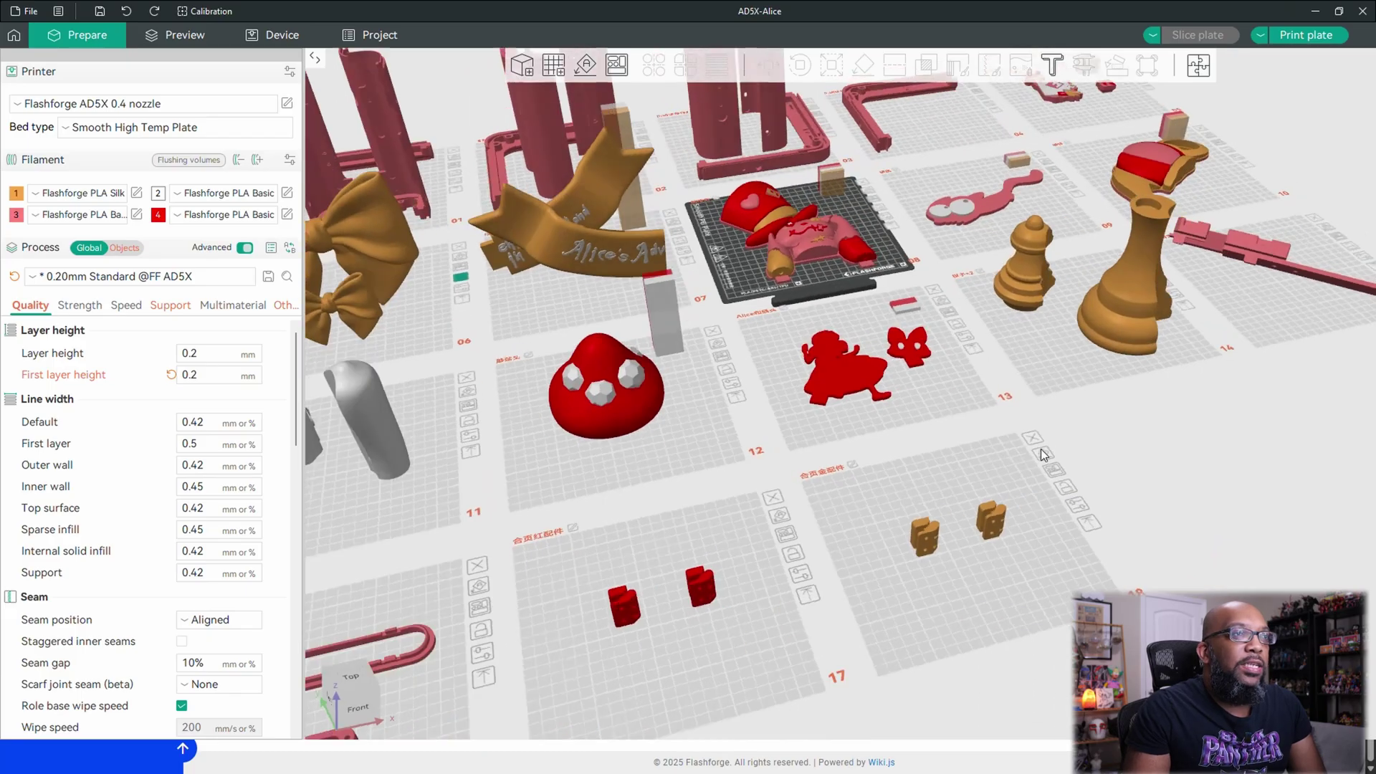
scroll(1033, 448, down, 5)
scroll(952, 324, up, 4)
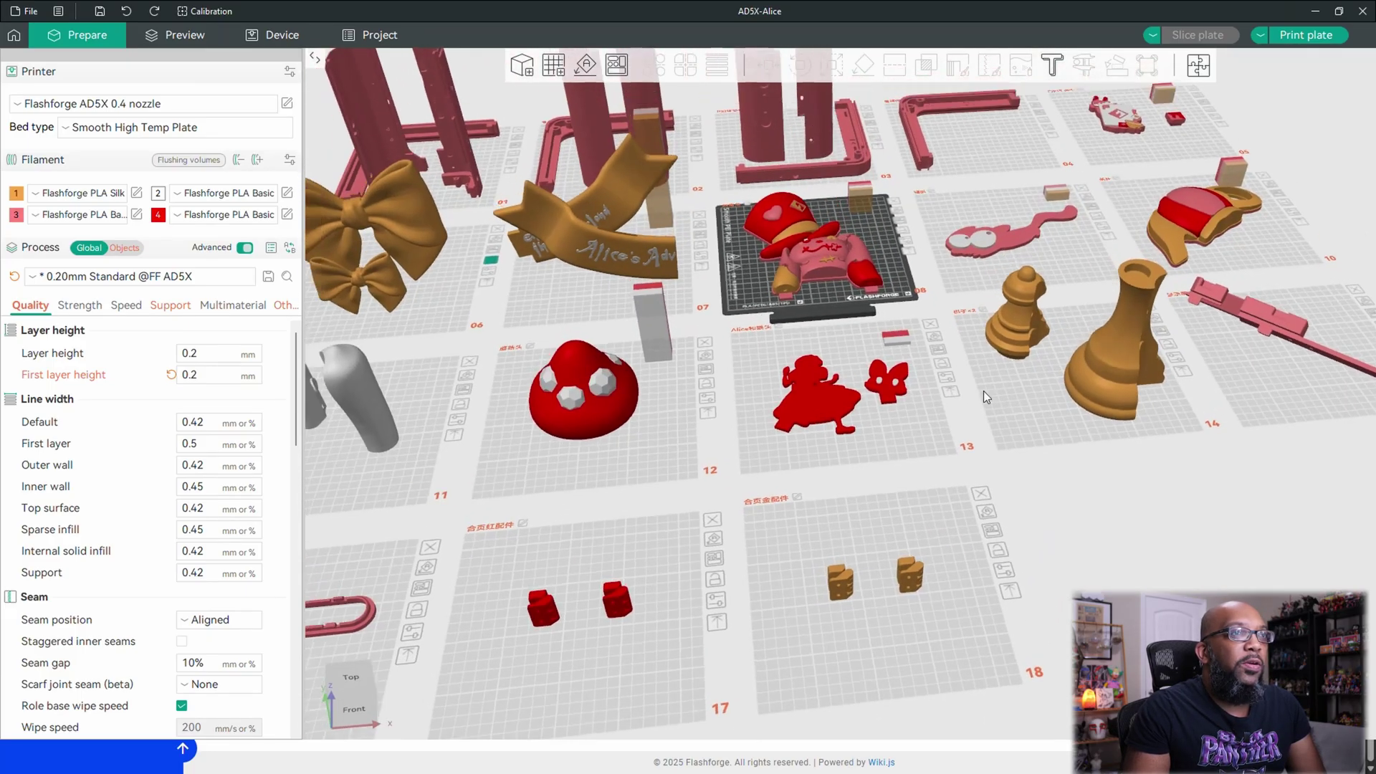
middle_drag(1030, 553, 1035, 560)
scroll(875, 313, up, 5)
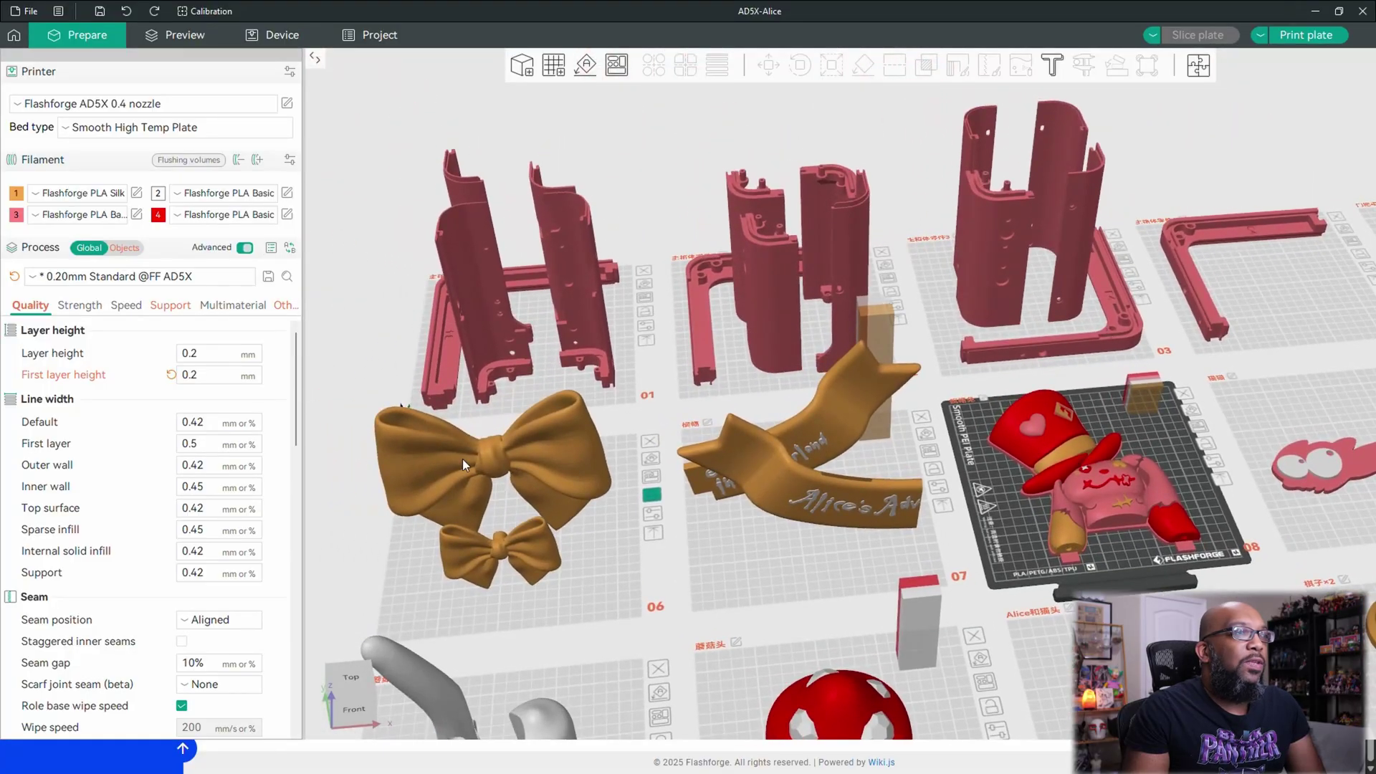
mouse_move(361, 400)
mouse_down()
mouse_move(392, 394)
mouse_move(372, 406)
mouse_up()
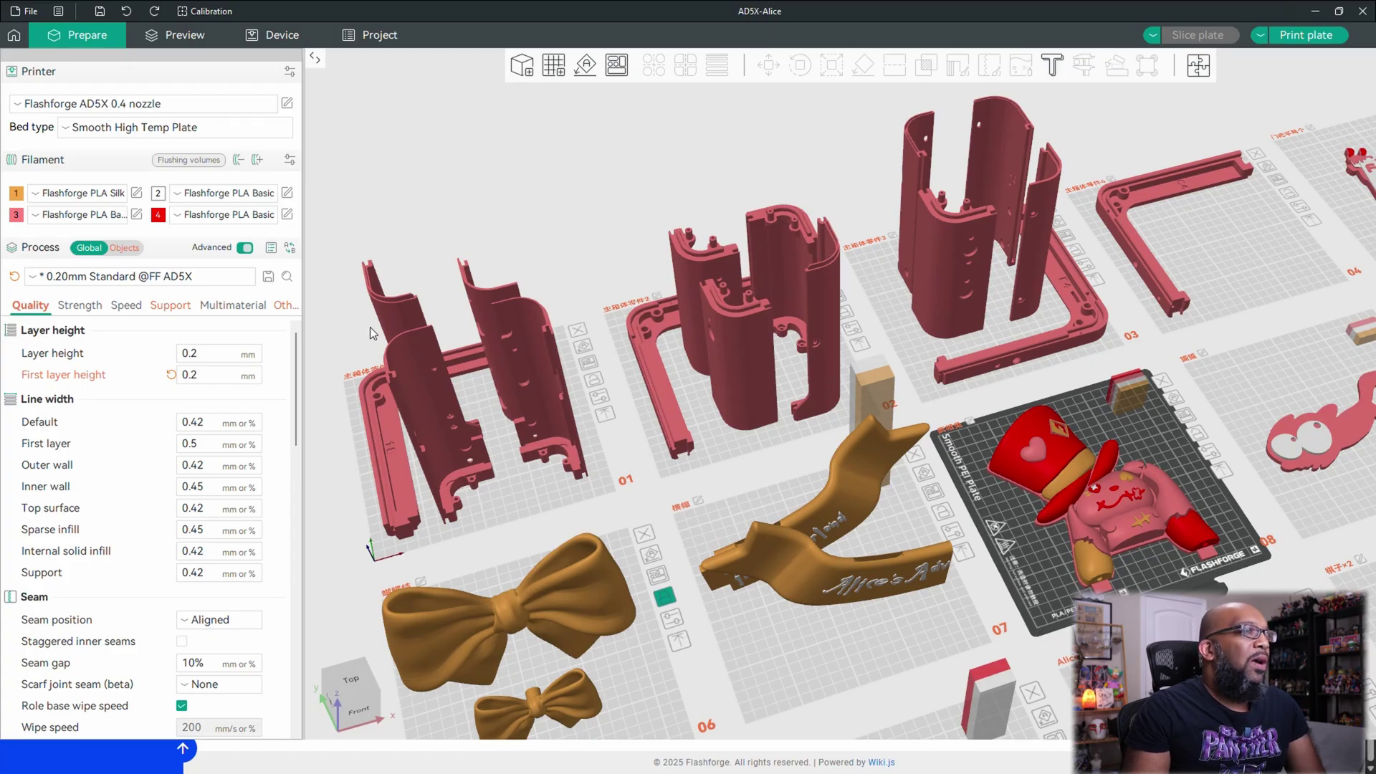
scroll(621, 438, up, 1)
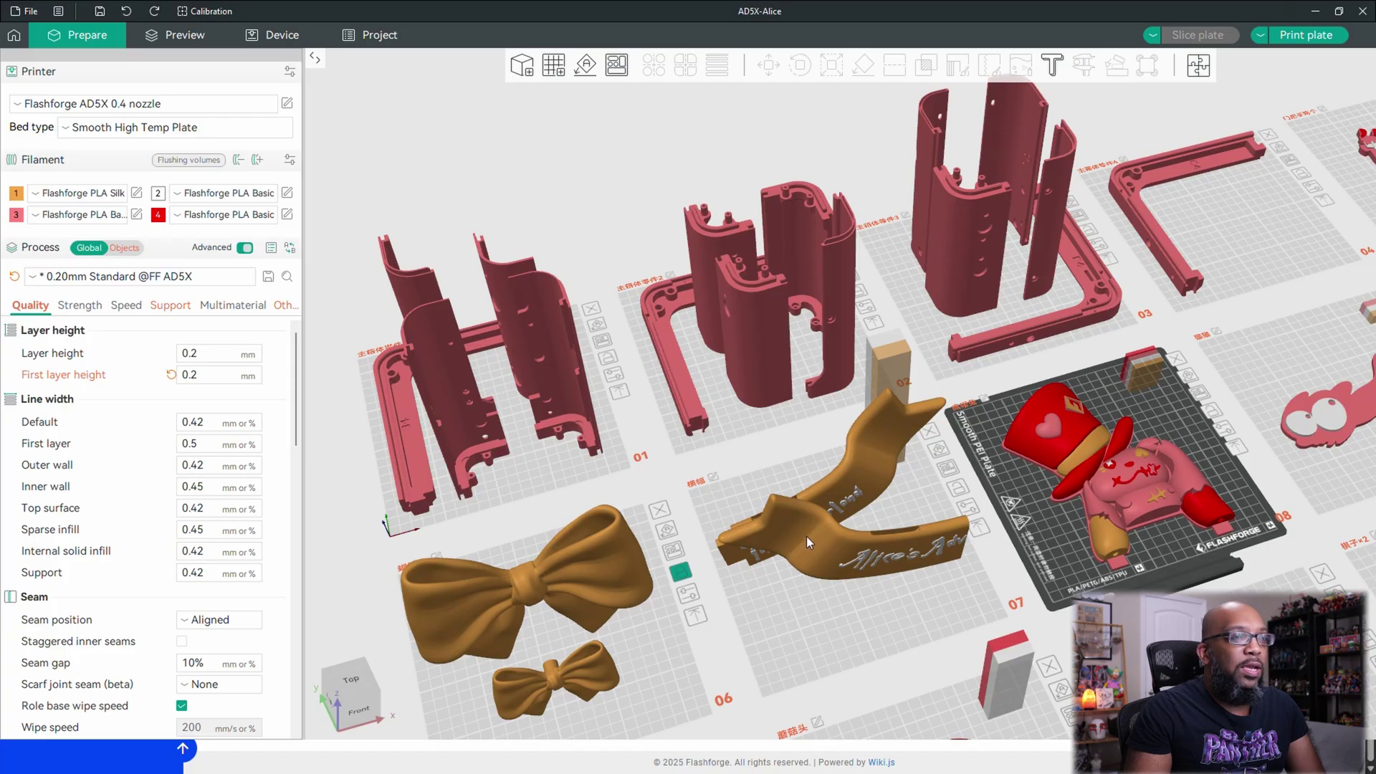
click(536, 349)
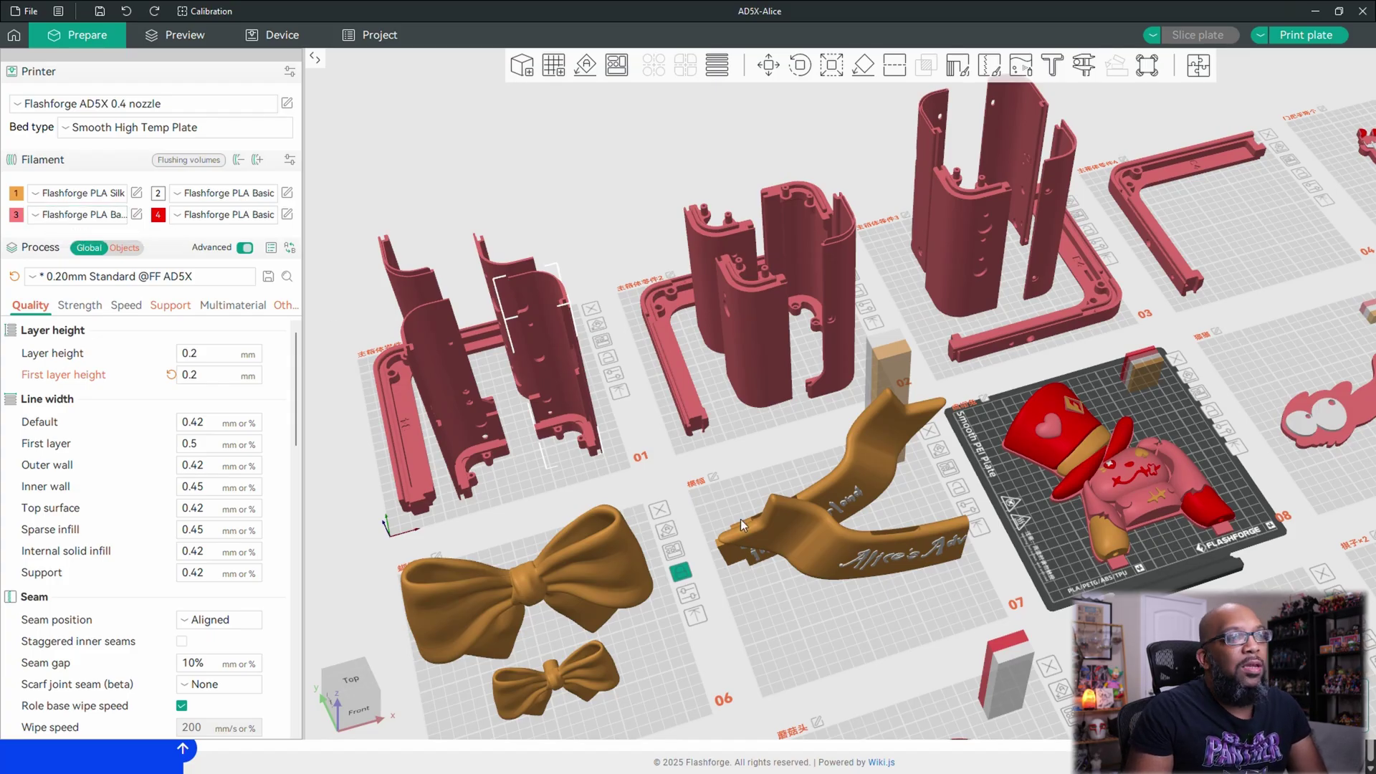
scroll(731, 498, up, 2)
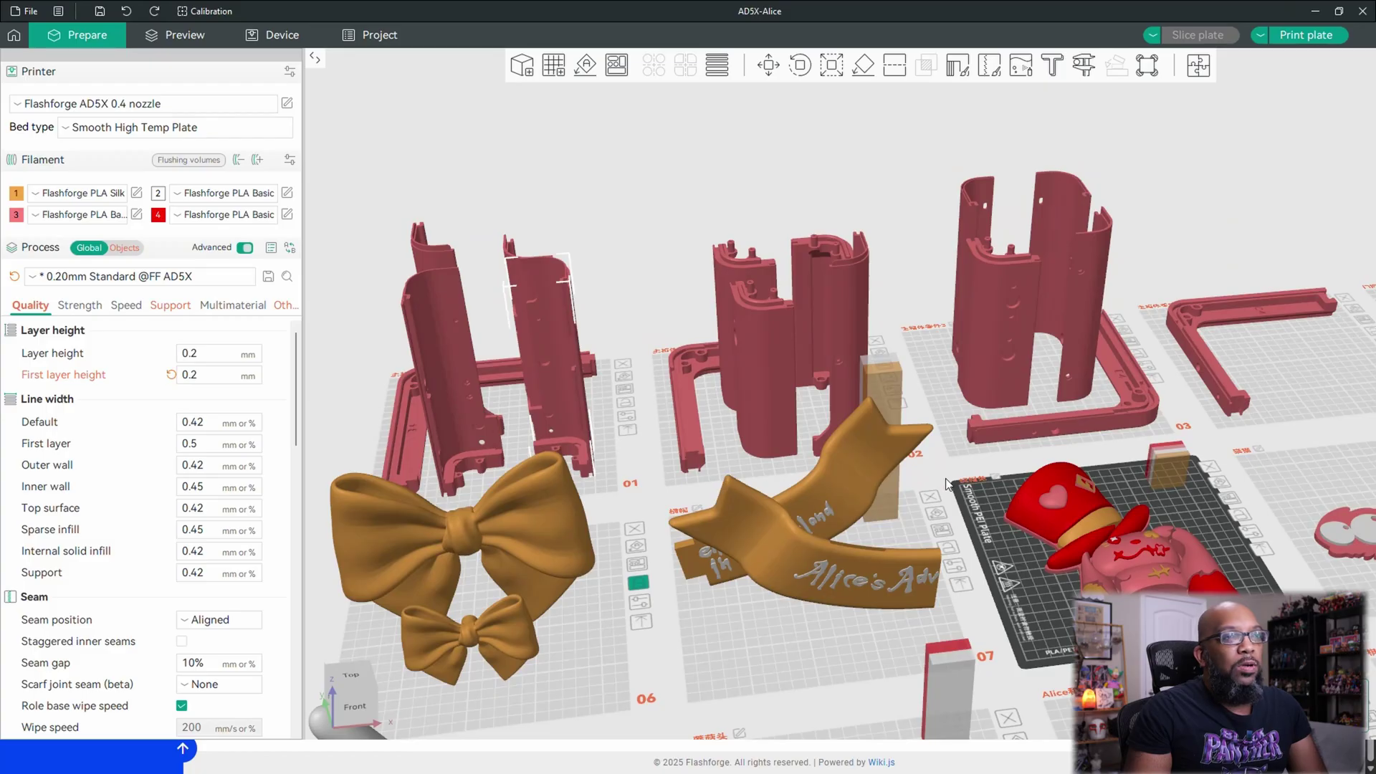
right_drag(928, 475, 848, 433)
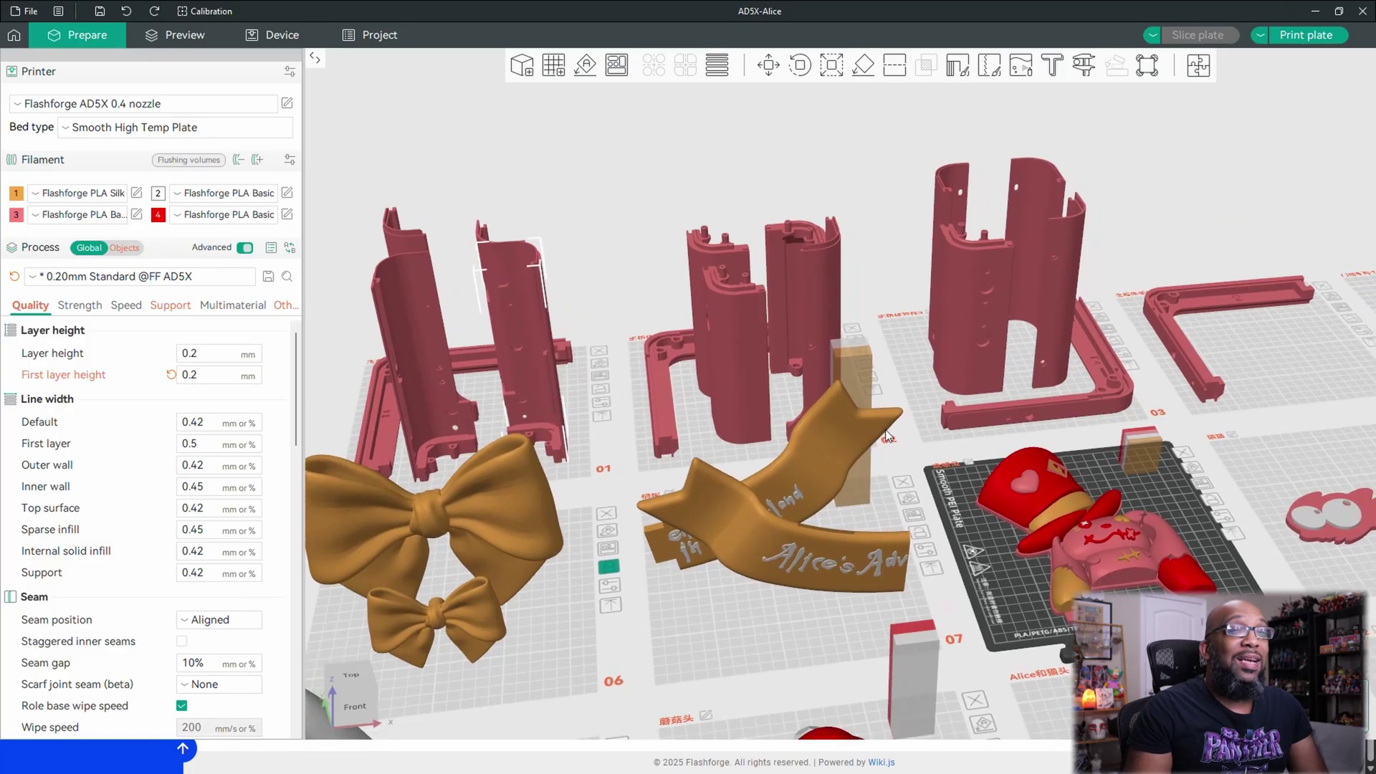
scroll(915, 544, up, 1)
drag(915, 544, 913, 566)
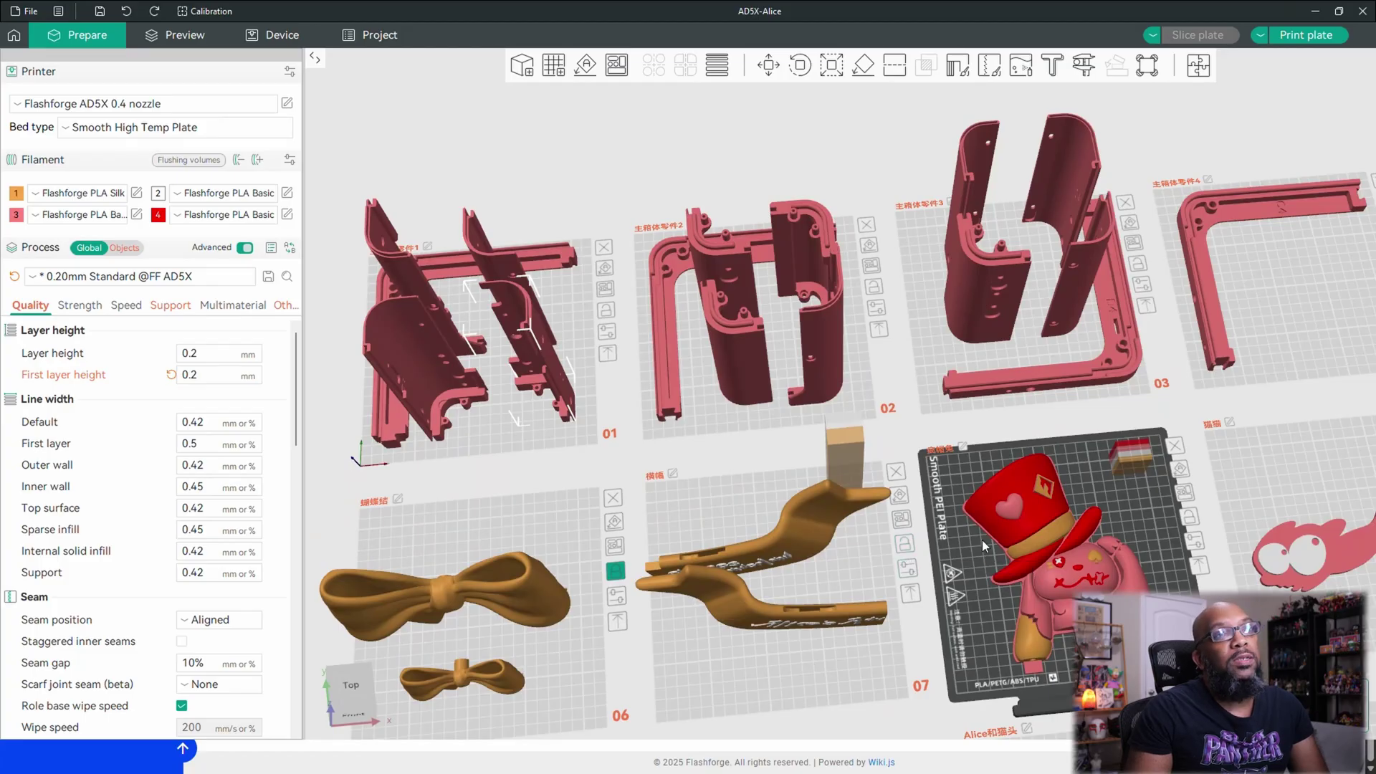
middle_drag(1171, 423, 835, 391)
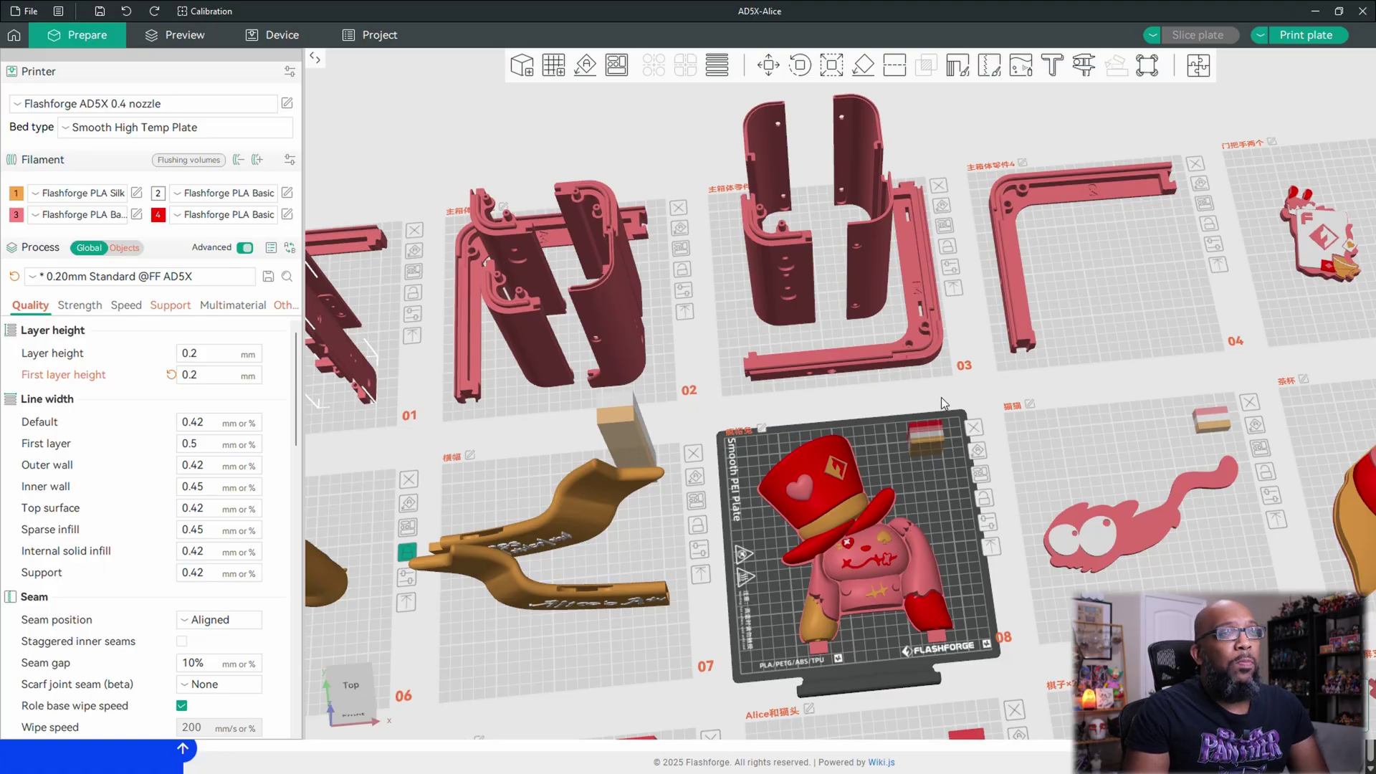
middle_drag(940, 397, 1071, 274)
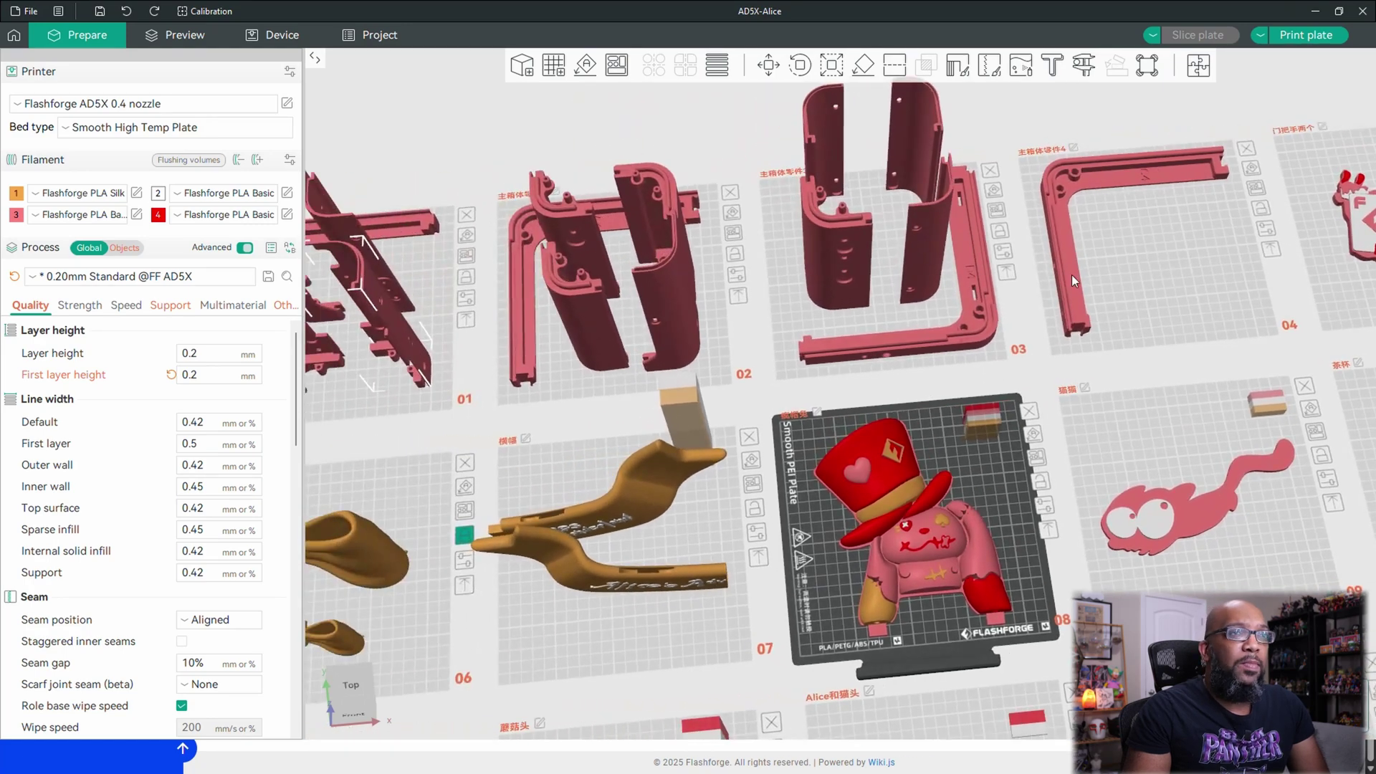
middle_drag(1162, 363, 890, 359)
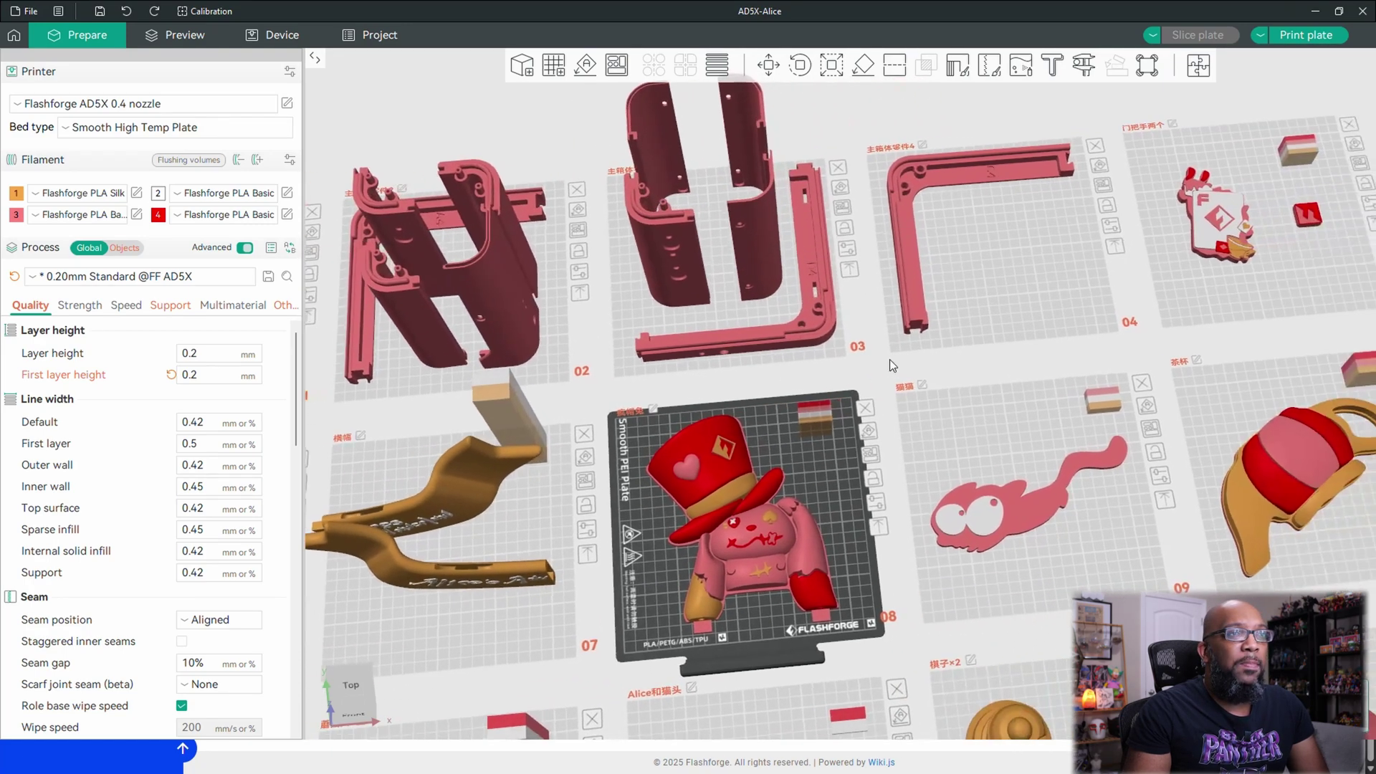
middle_drag(803, 275, 582, 278)
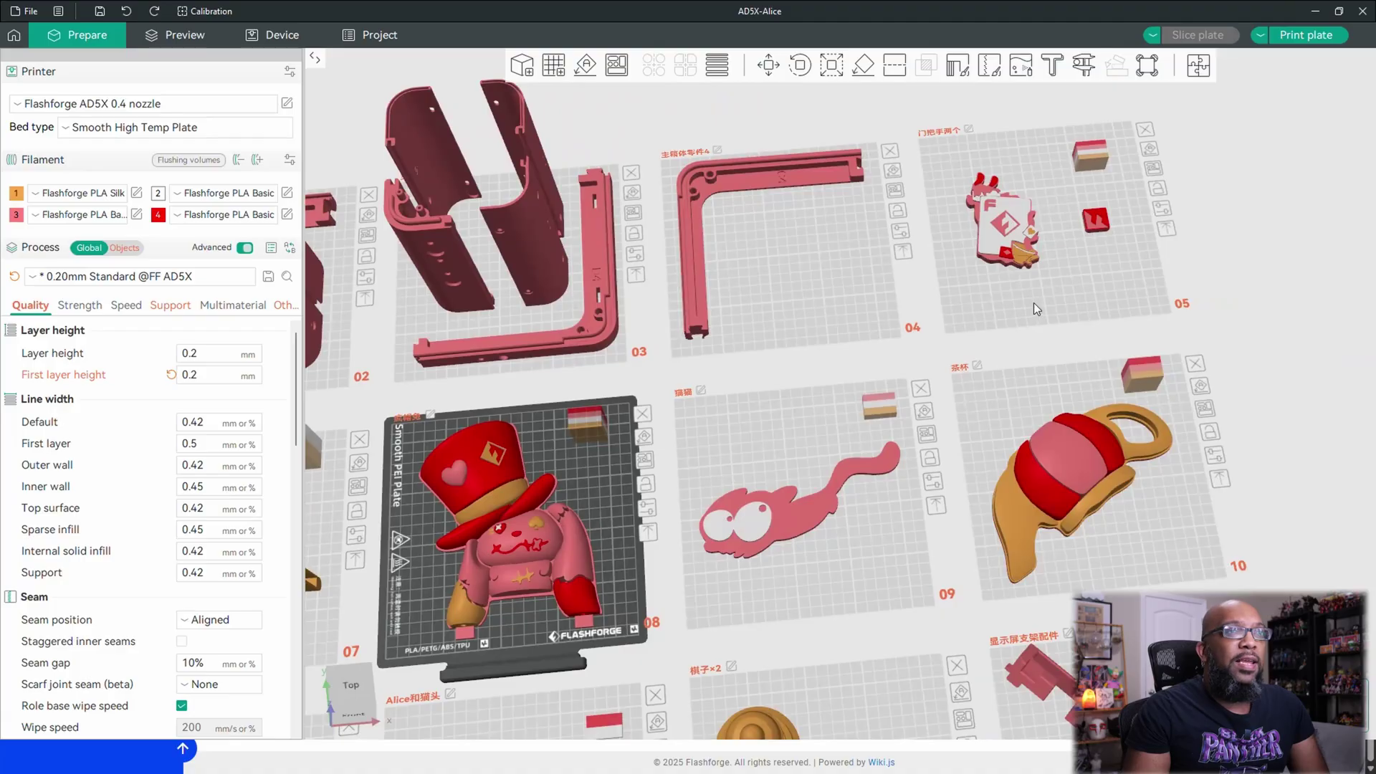
click(1034, 302)
Bring plate 05 into view and slice it: 44.43 g of filament, 2h22m
scroll(1046, 300, up, 5)
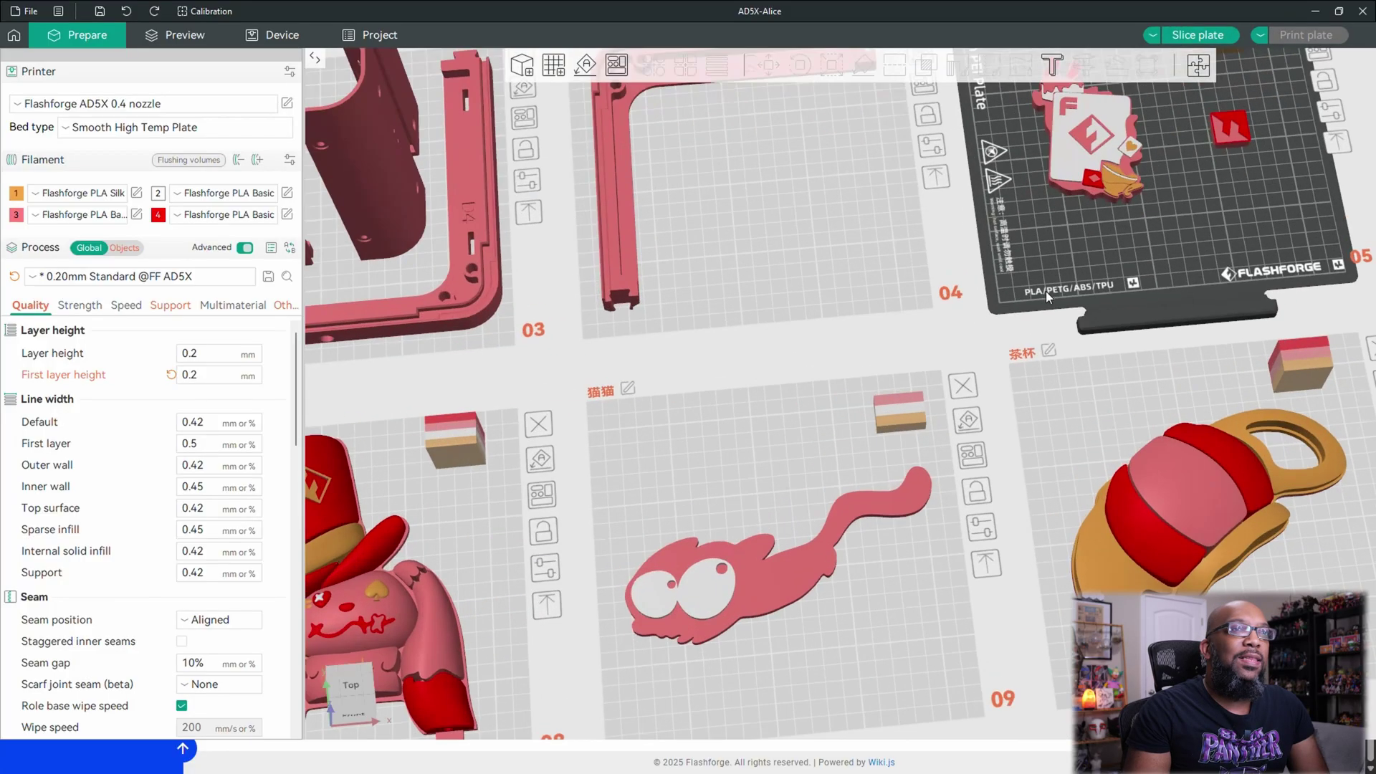
middle_drag(1147, 258, 943, 449)
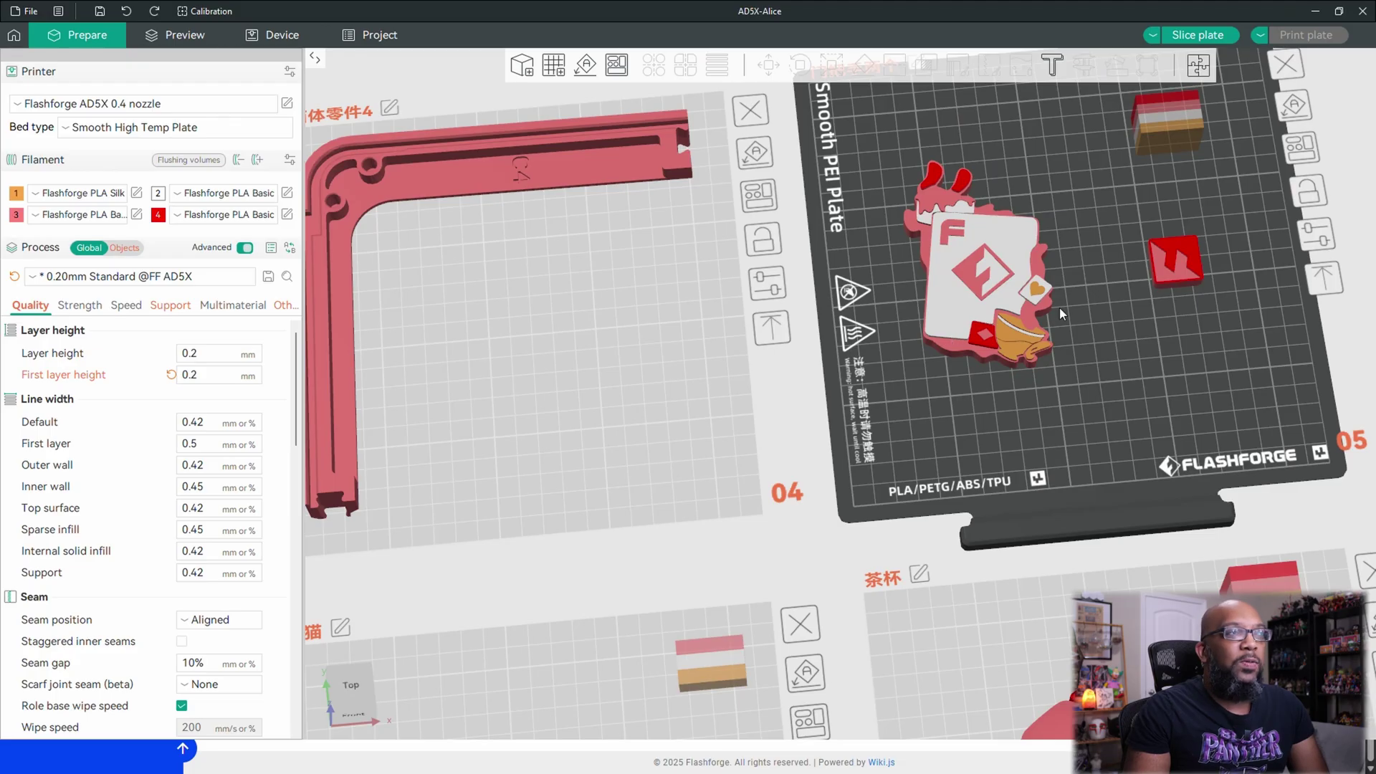
click(1194, 38)
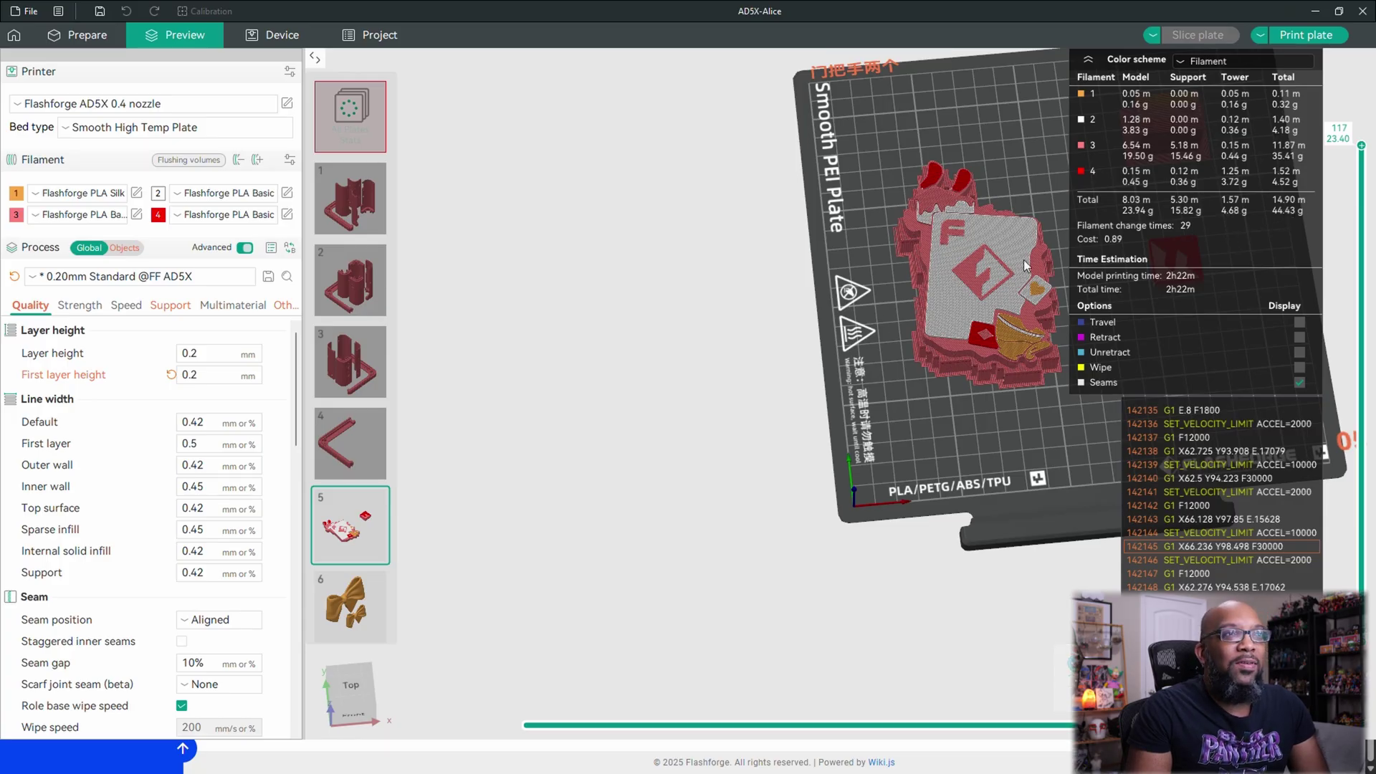
drag(889, 312, 754, 364)
Make Alice figure plate 08 active and preview it: 134.12 g, 12h29m, cost 2.68
click(81, 35)
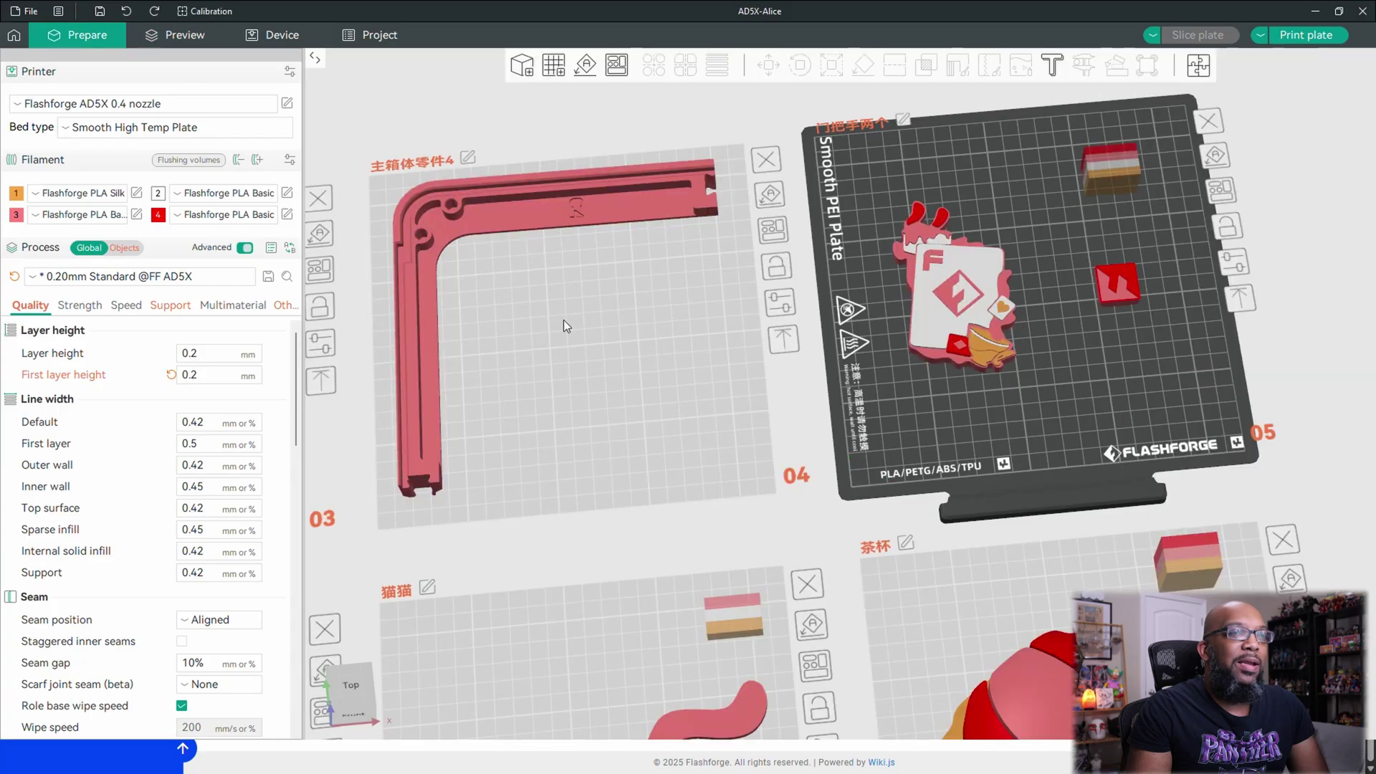
scroll(851, 531, down, 3)
scroll(789, 384, up, 3)
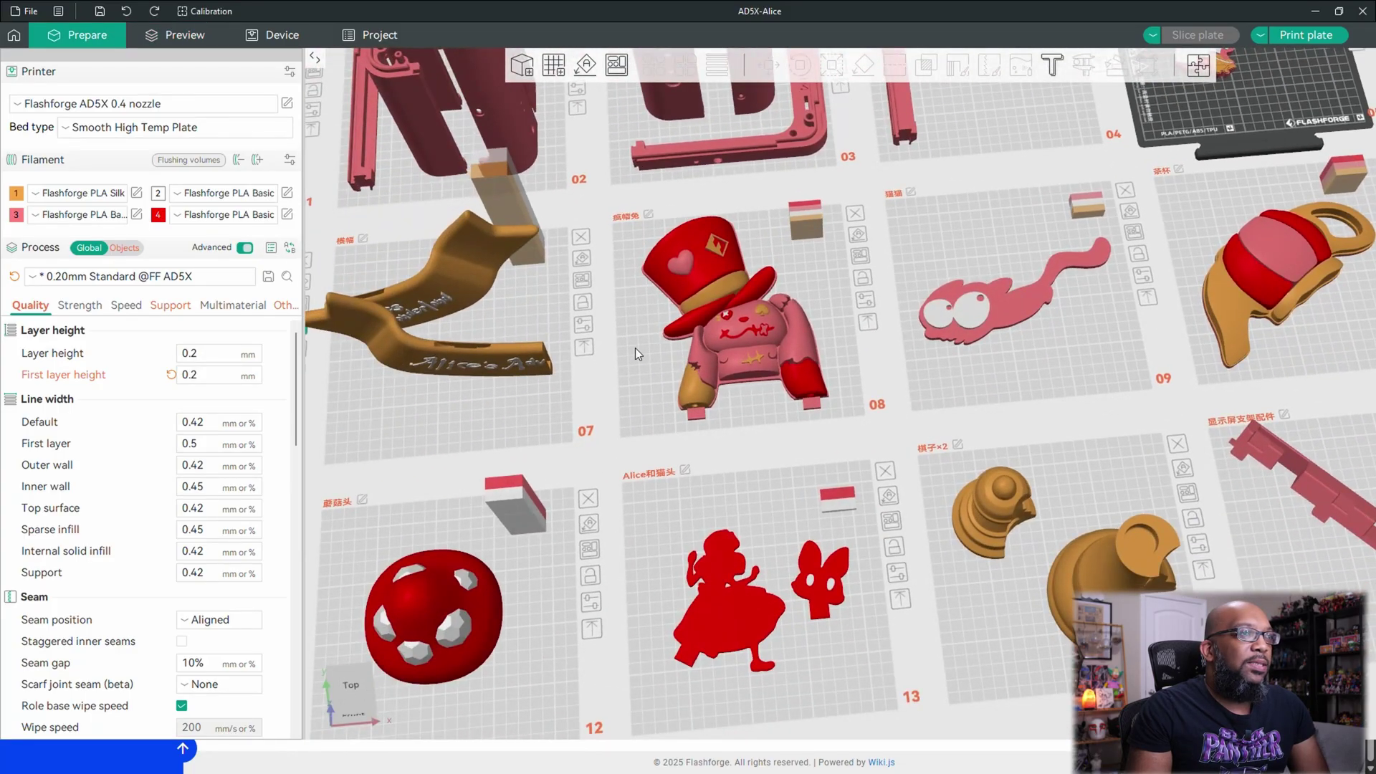
click(635, 348)
click(210, 39)
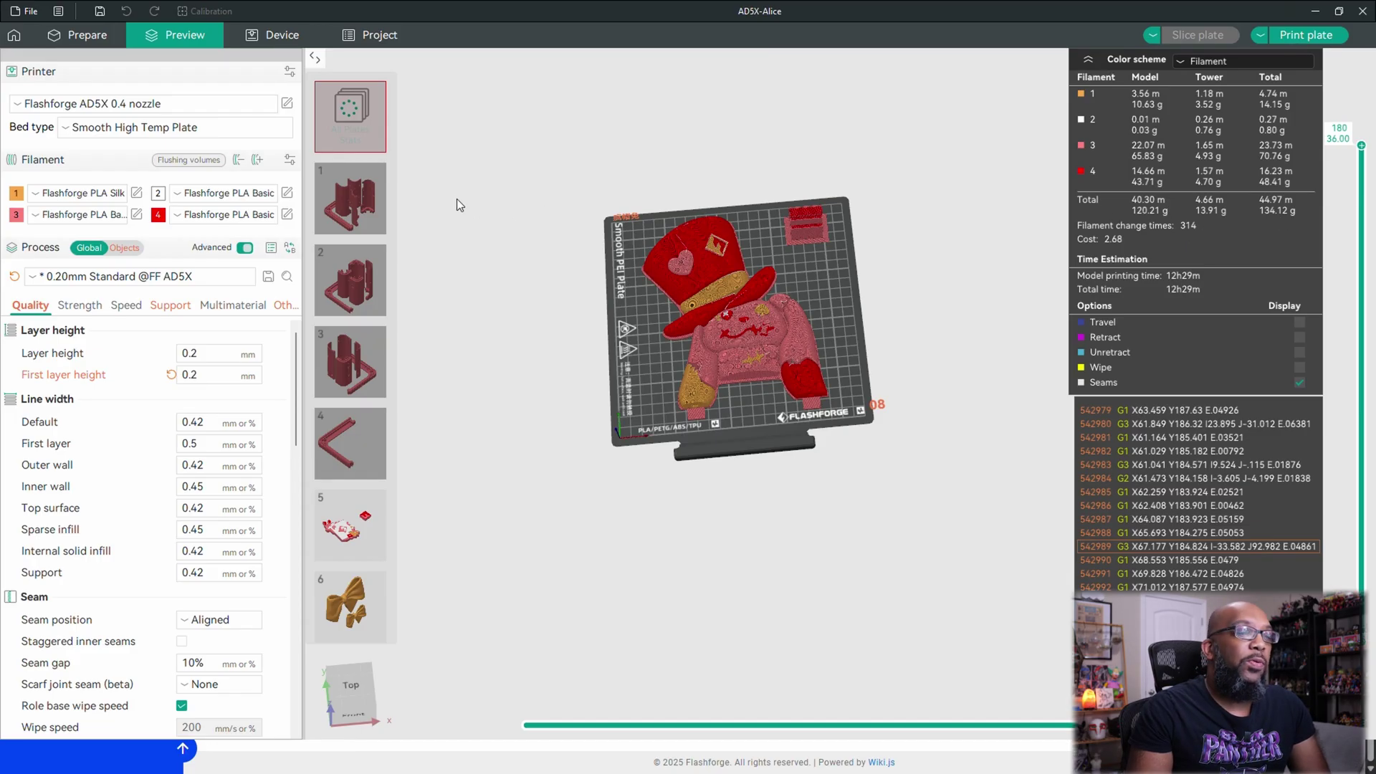
Return to the Prepare view and orbit to an oblique angle showing all 18 Alice plates (01–18)
click(76, 33)
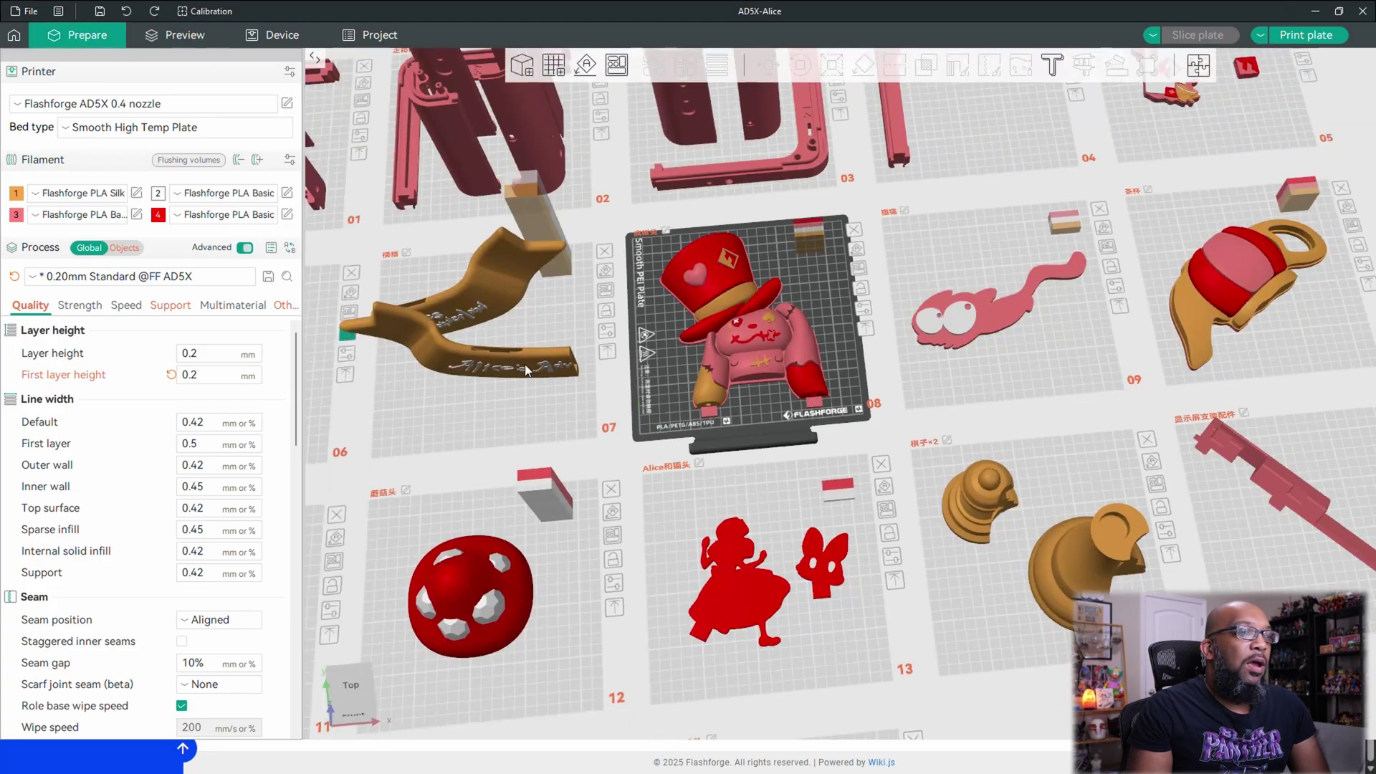
scroll(670, 564, down, 2)
scroll(758, 399, up, 3)
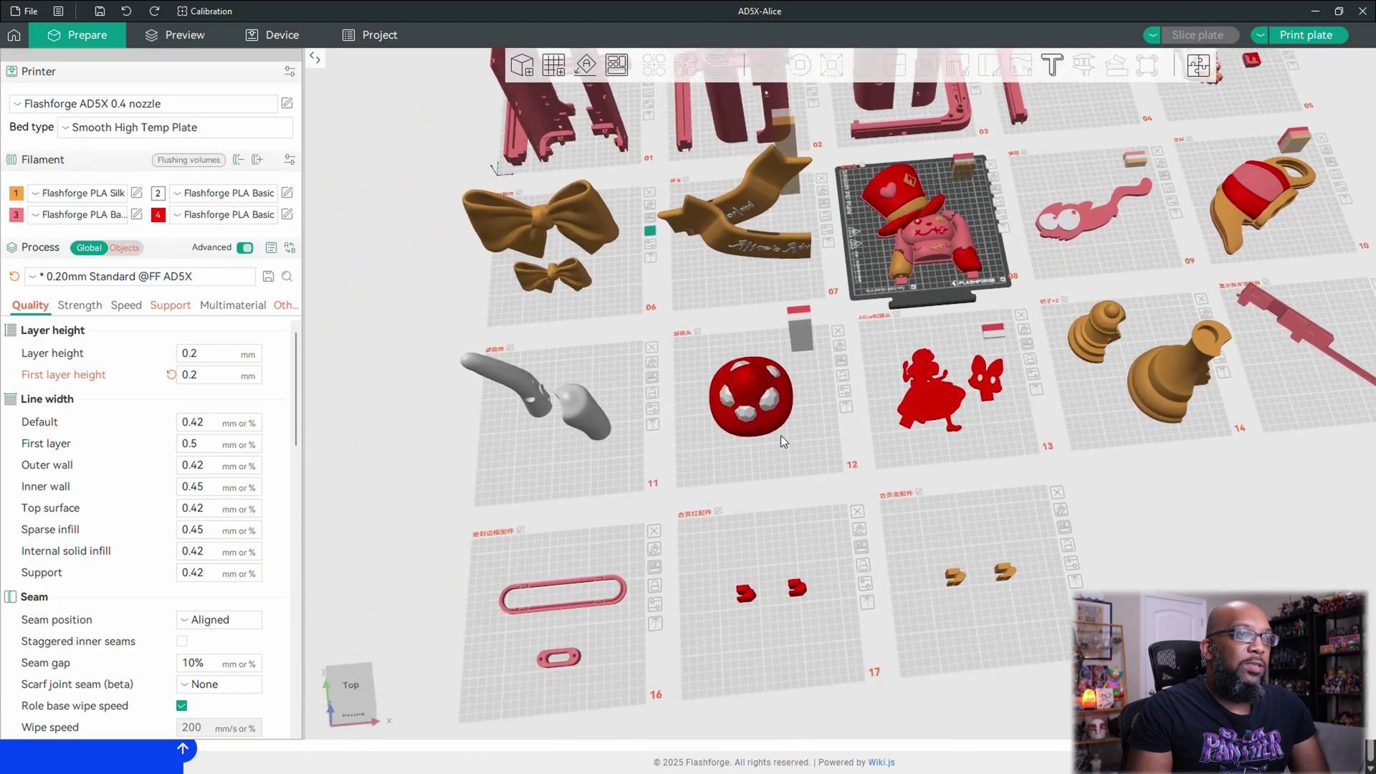
drag(781, 435, 785, 560)
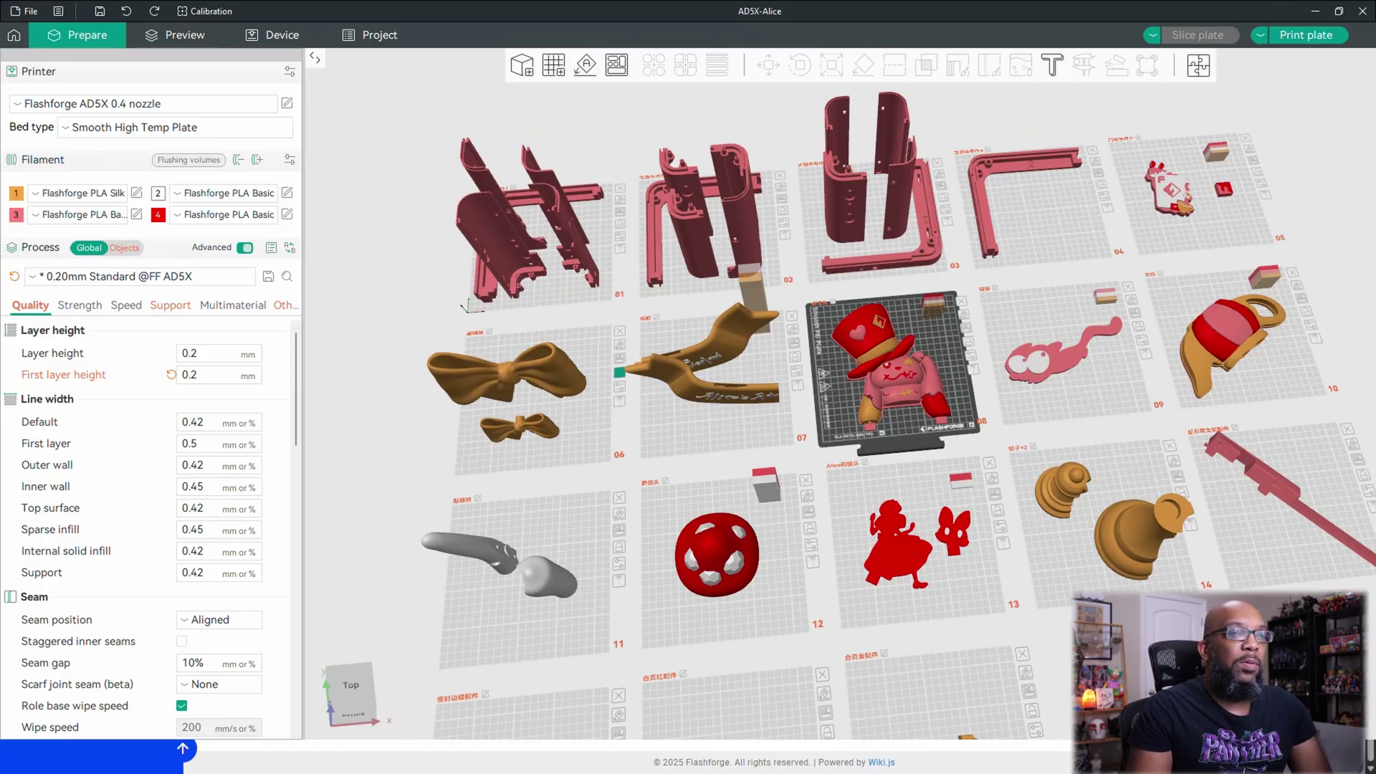
scroll(1105, 545, down, 4)
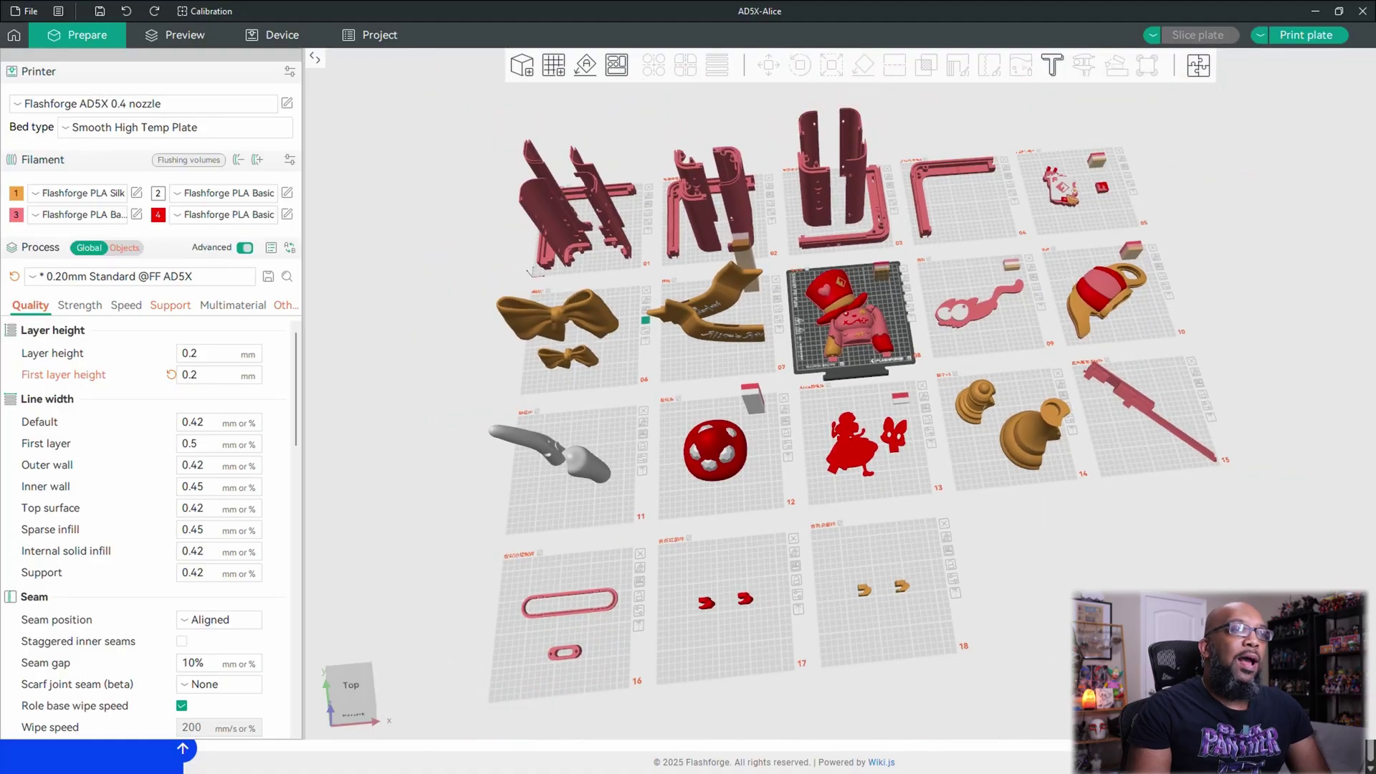
drag(1182, 717, 1172, 638)
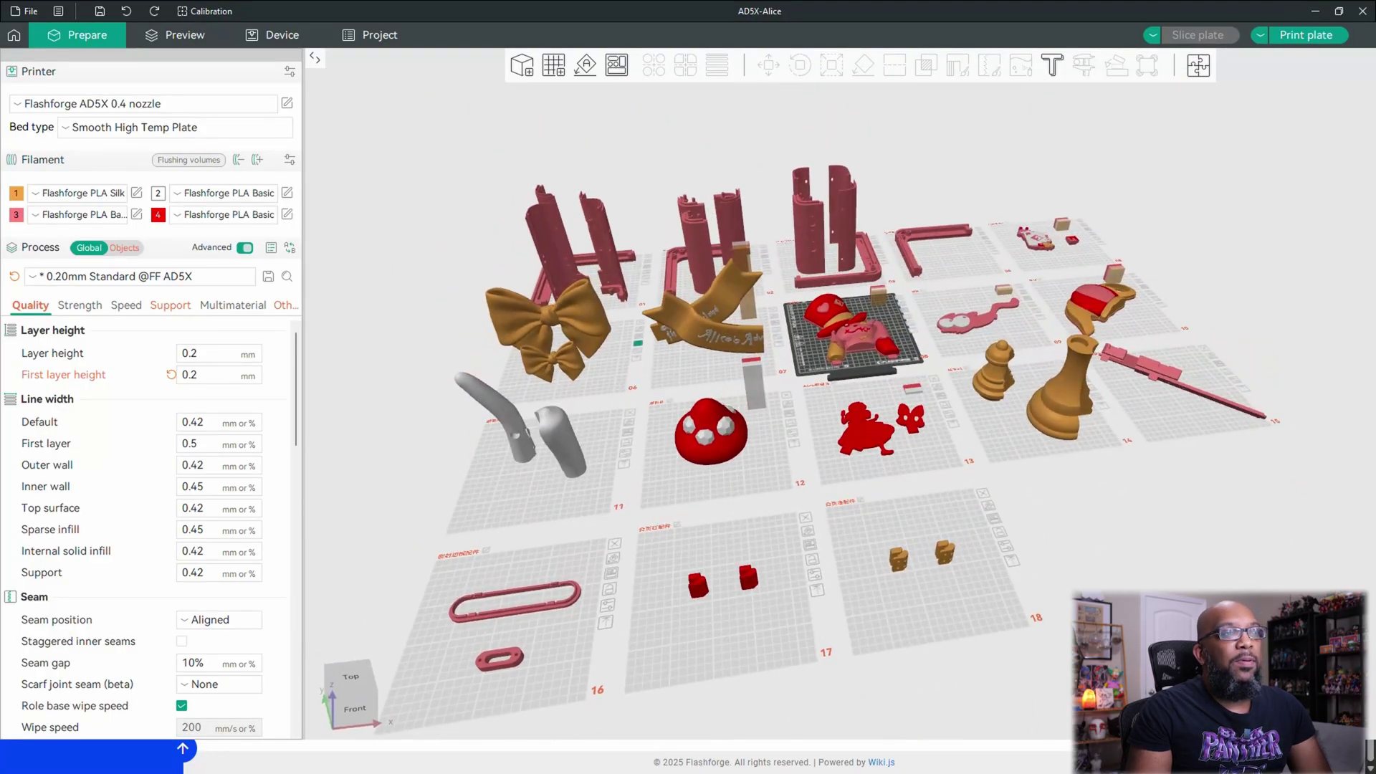